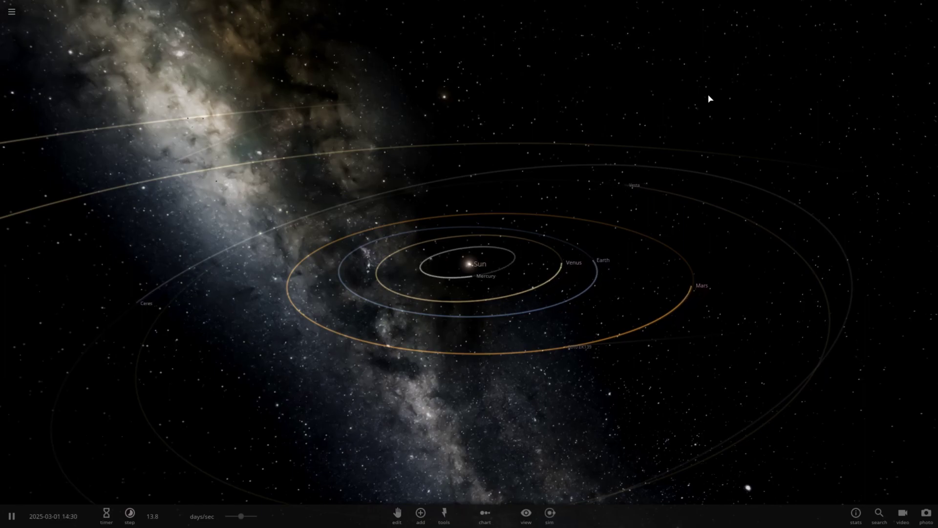
- Pause the running solar system simulation with the inner planets' orbits in view
left_click_drag(632, 166, 651, 241)
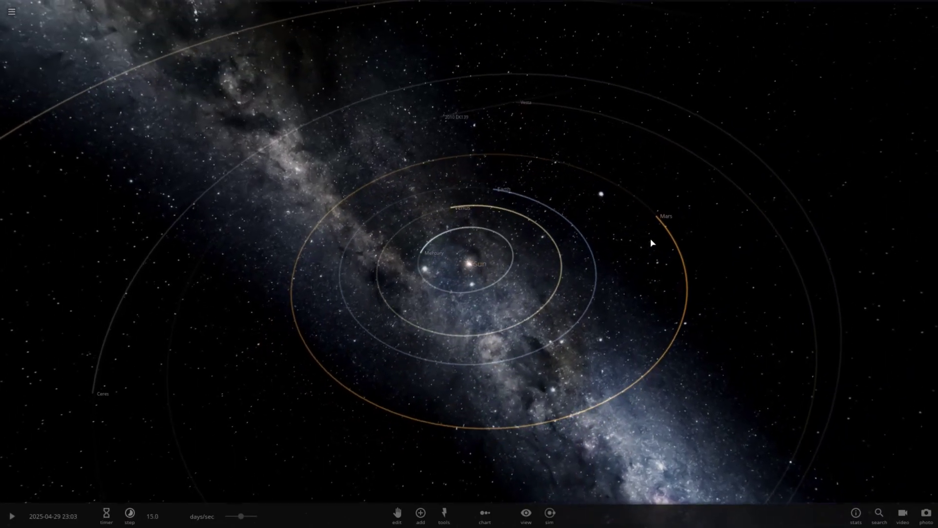
key("space")
scroll(569, 235, "down", 5)
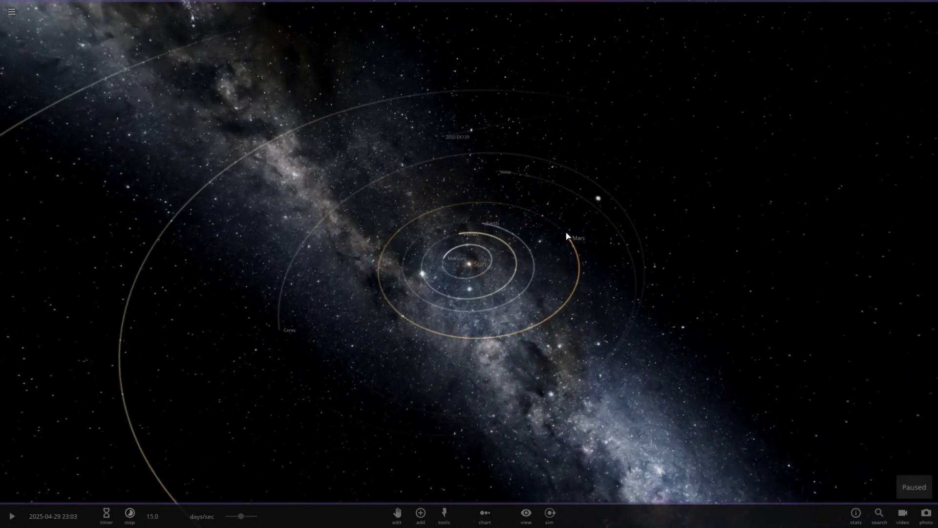
- Delete the Sun from the center of the solar system
left_click(477, 269)
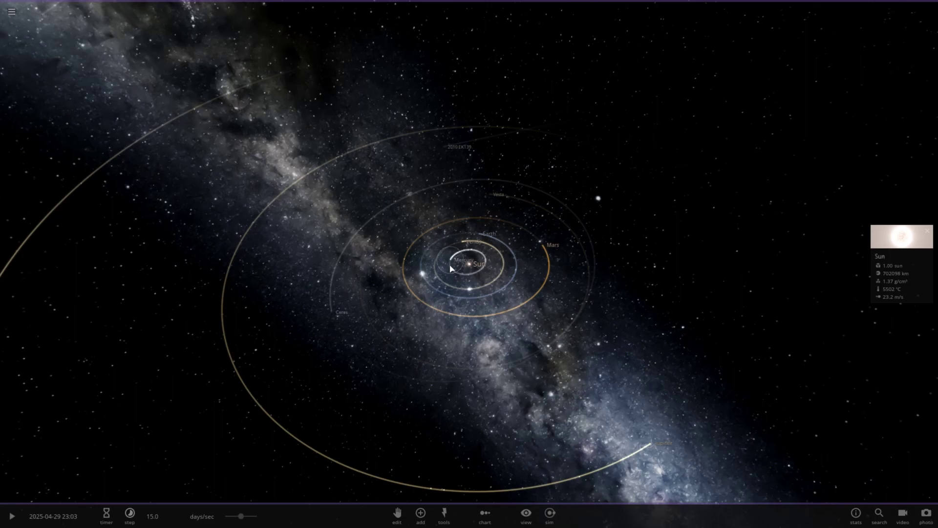
scroll(451, 268, "up", 8)
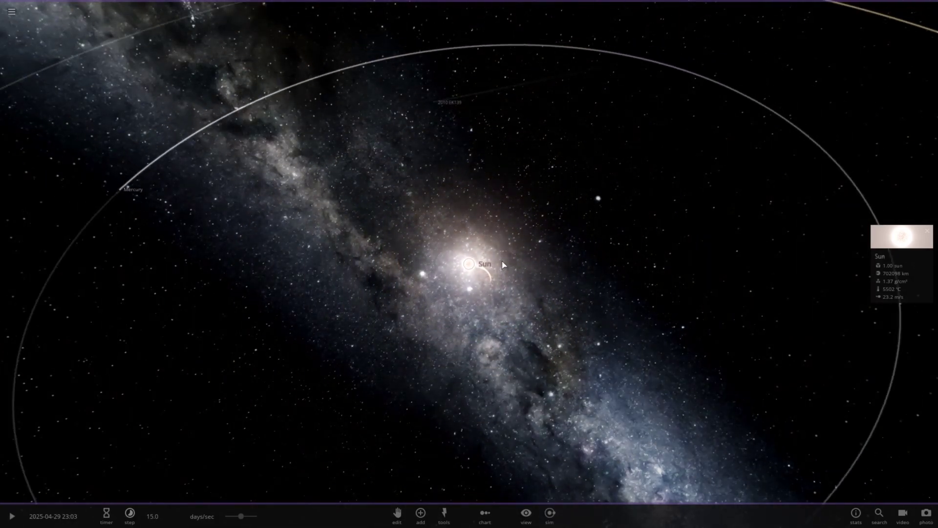
scroll(503, 265, "down", 5)
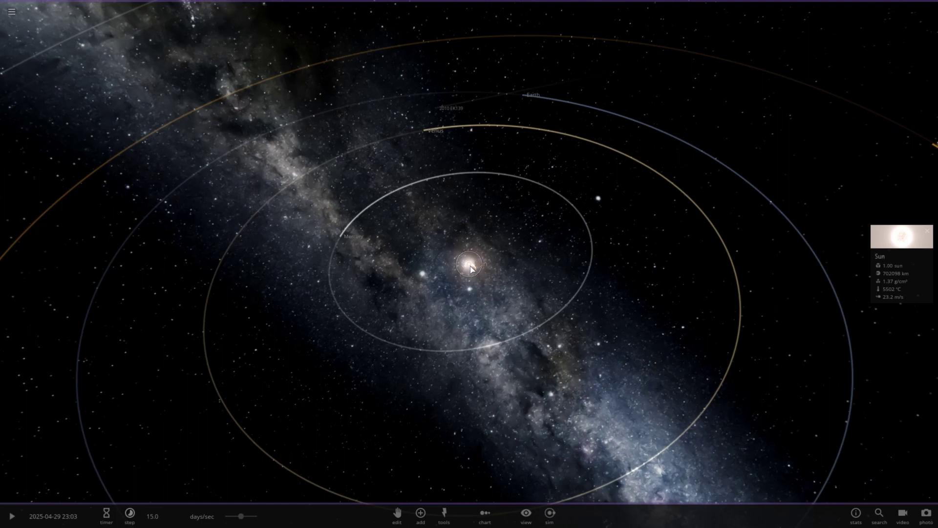
scroll(475, 269, "down", 3)
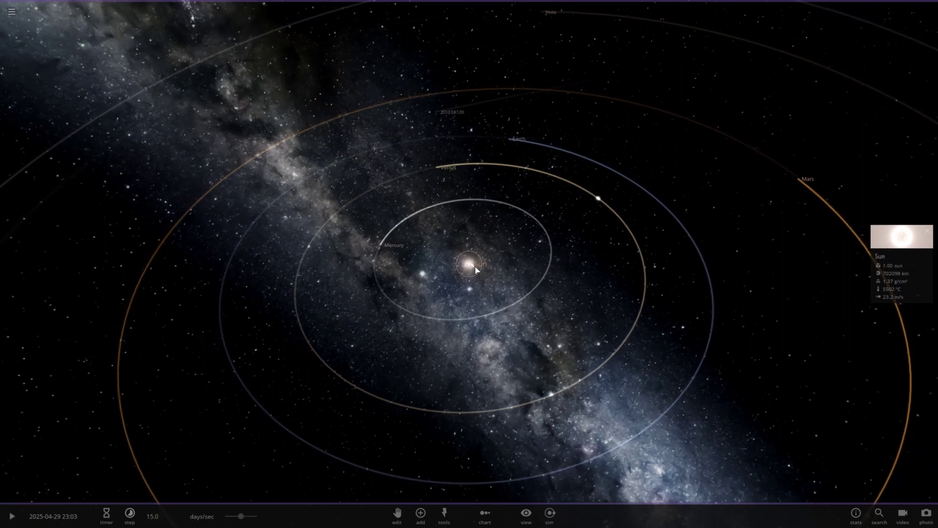
scroll(467, 265, "up", 5)
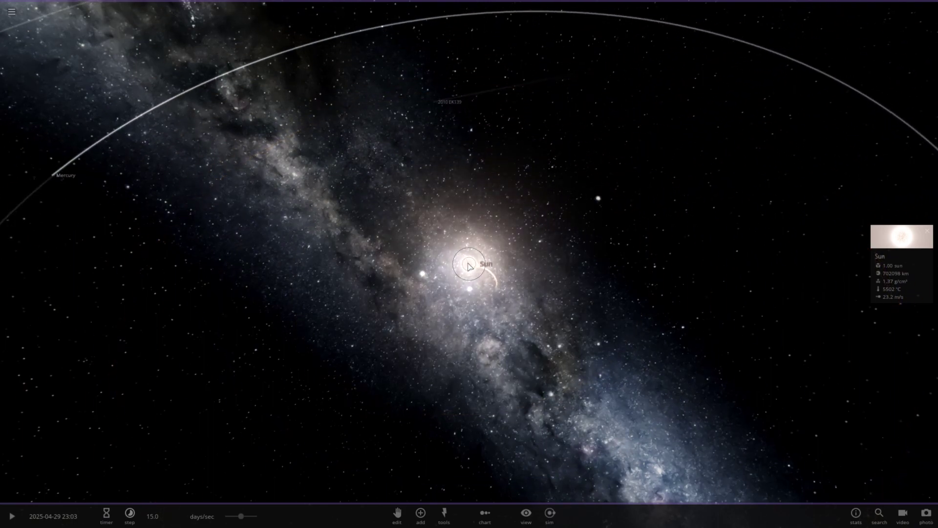
key("Delete")
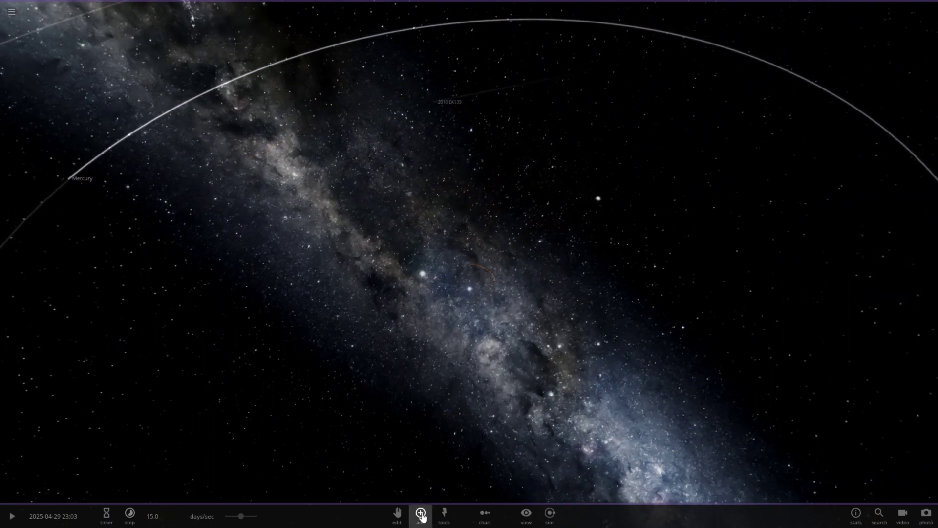
- Bring up the catalogue of stars to add, check UY Scuti's details and expand the list to two rows
left_click(420, 513)
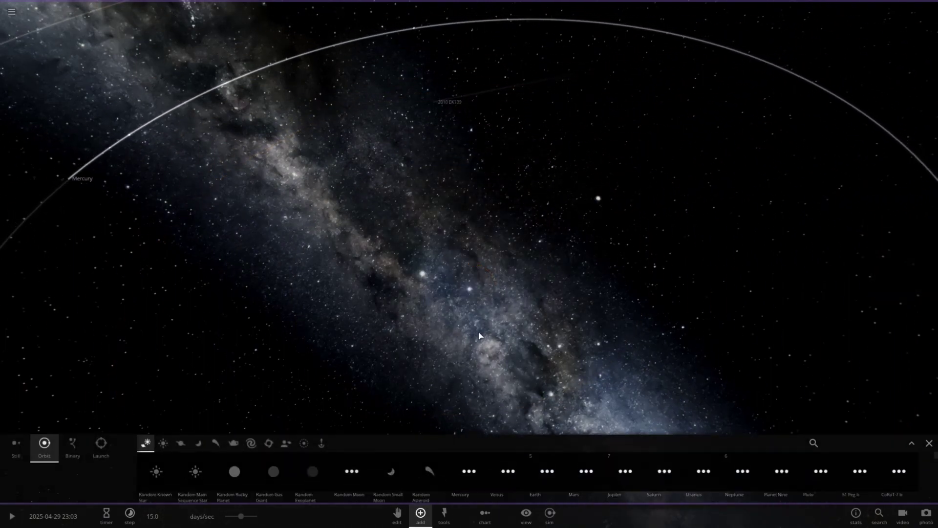
left_click(164, 440)
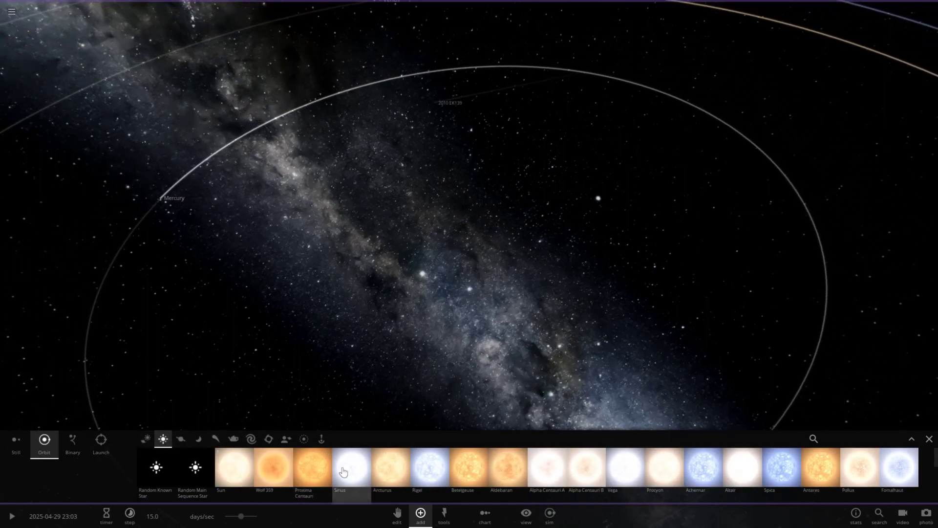
scroll(343, 471, "down", 1)
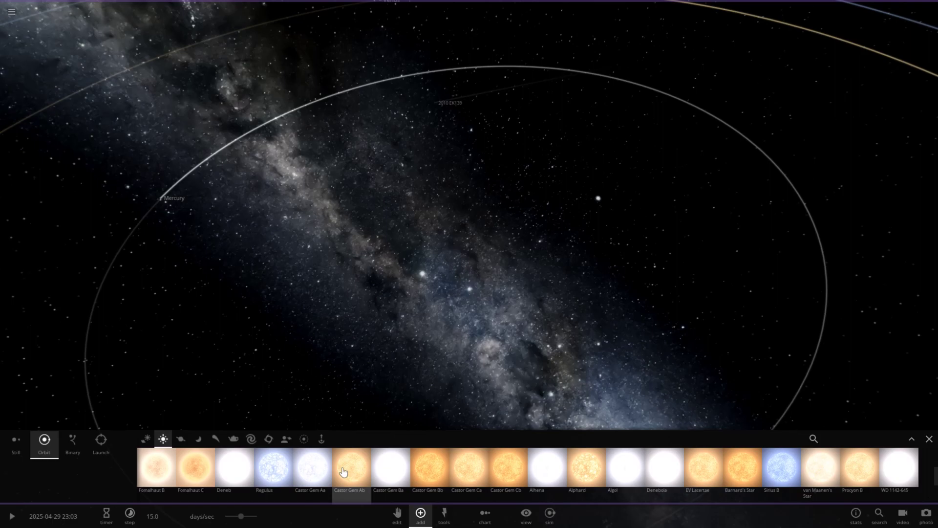
scroll(370, 465, "down", 1)
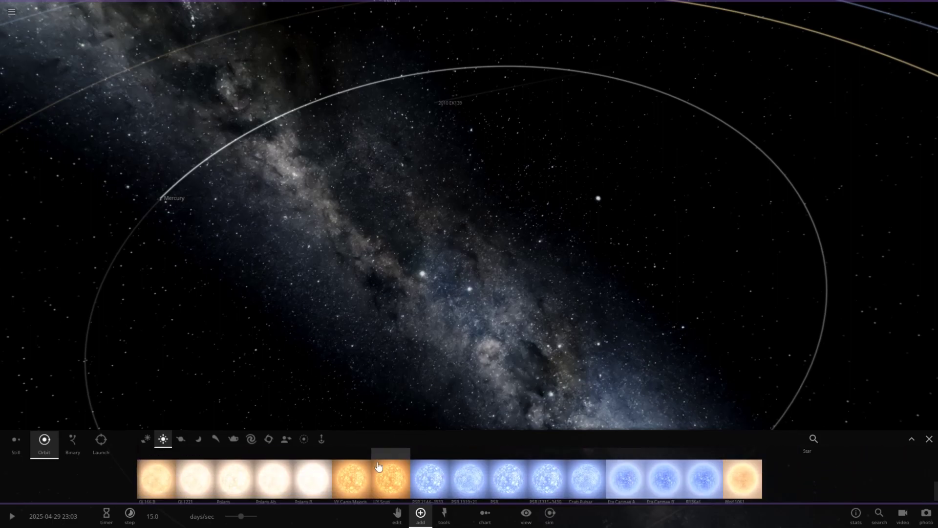
mouse_move(378, 466)
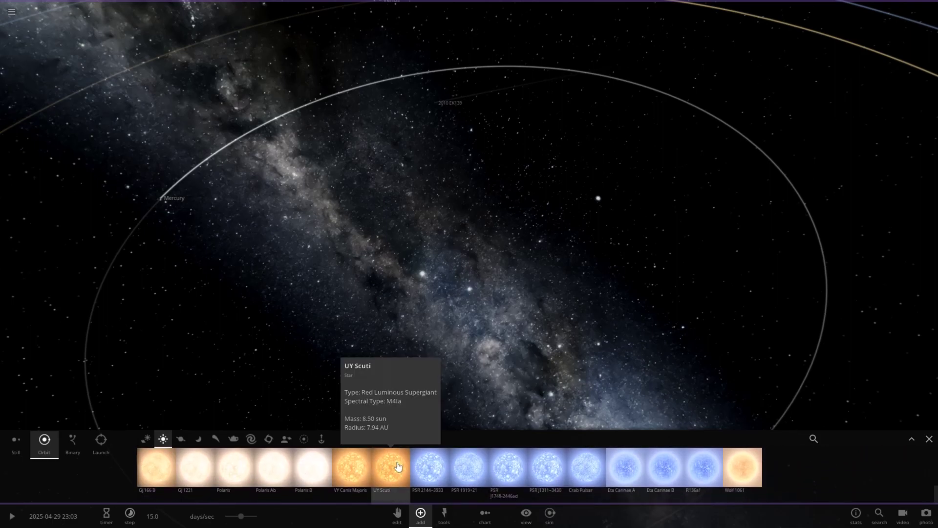
scroll(398, 467, "up", 1)
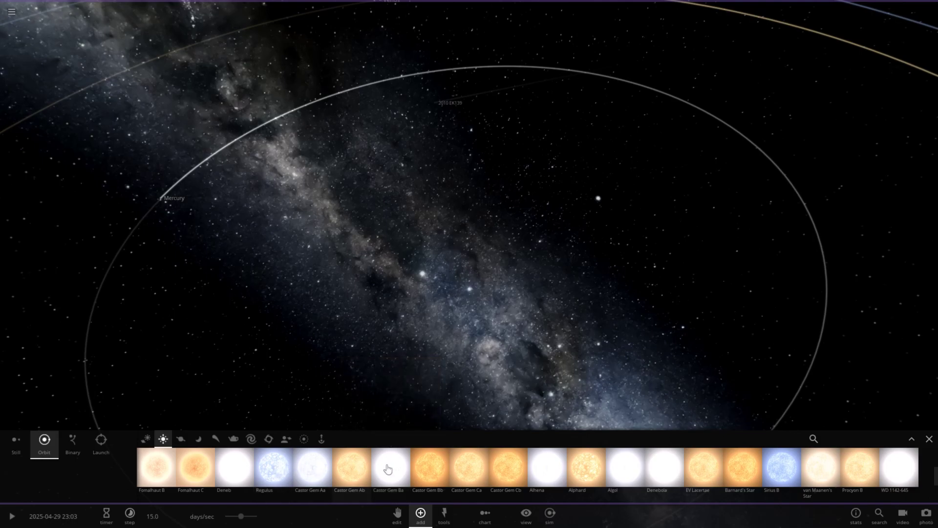
scroll(454, 471, "up", 1)
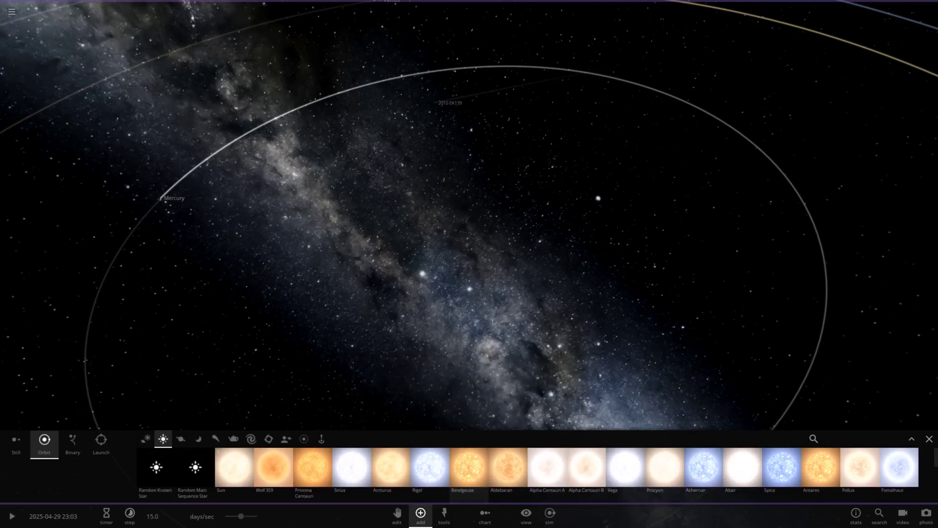
left_click(914, 440)
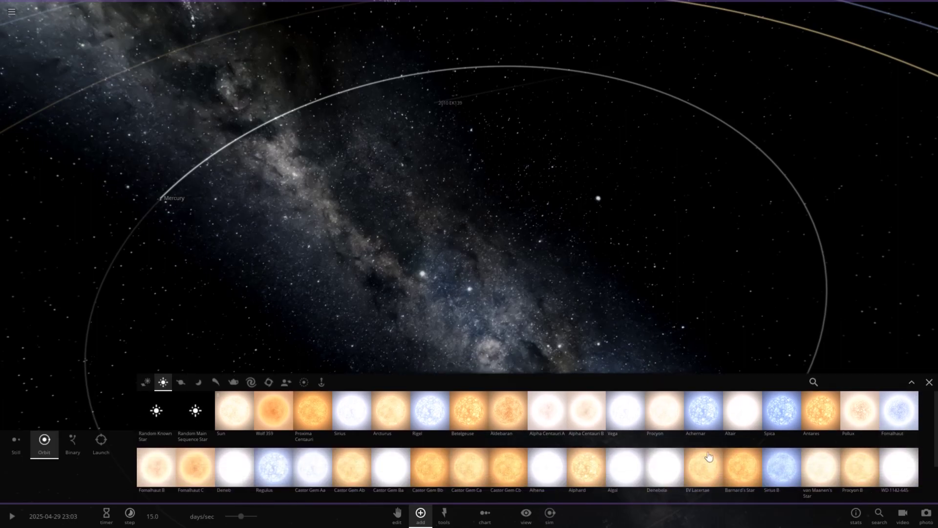
- Place the star Betelgeuse at the center of the planets' orbits, where the Sun was
left_click(481, 422)
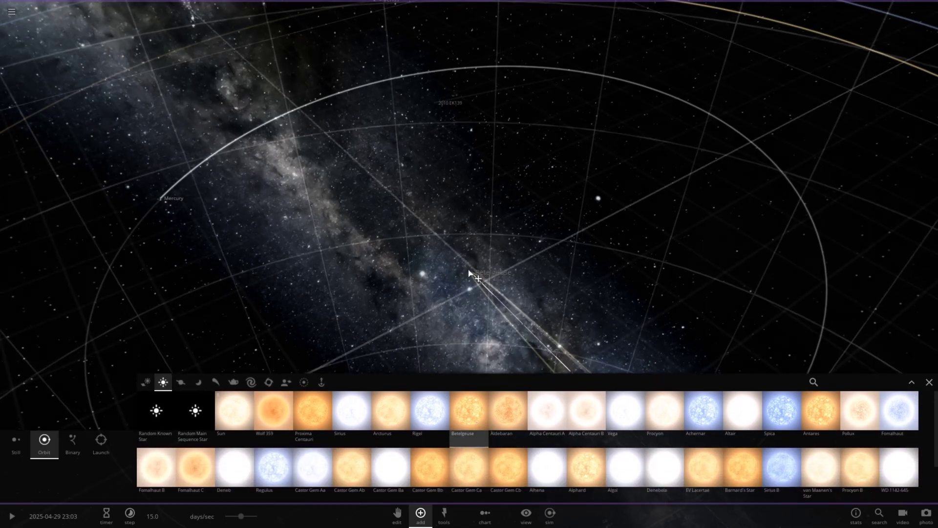
scroll(468, 231, "down", 5)
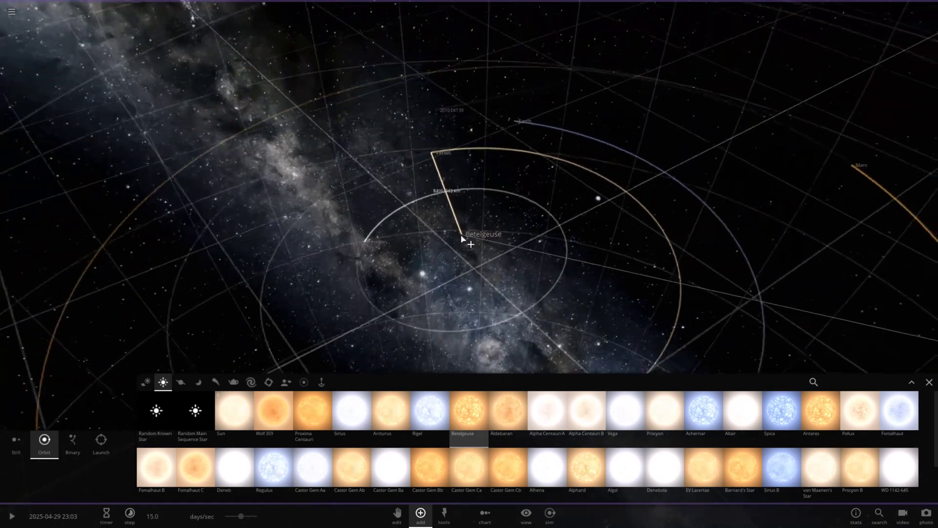
scroll(459, 252, "down", 5)
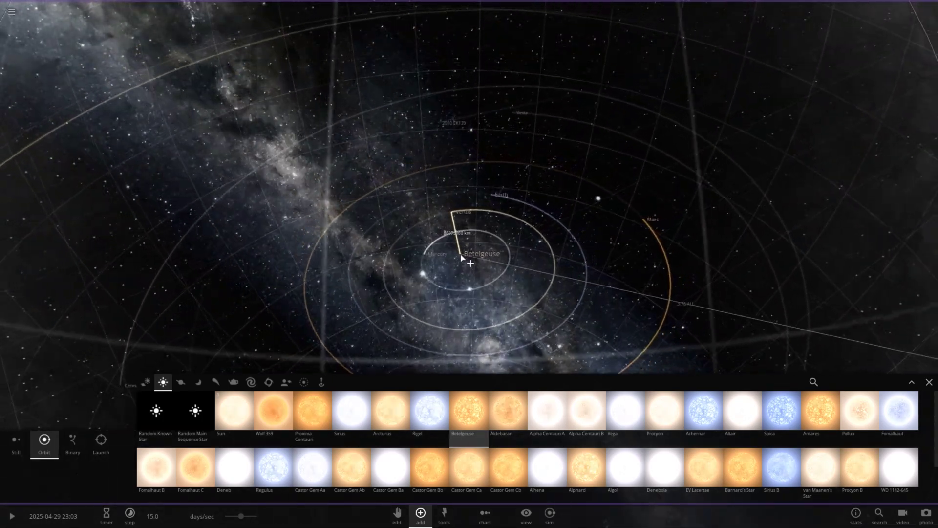
scroll(464, 258, "down", 5)
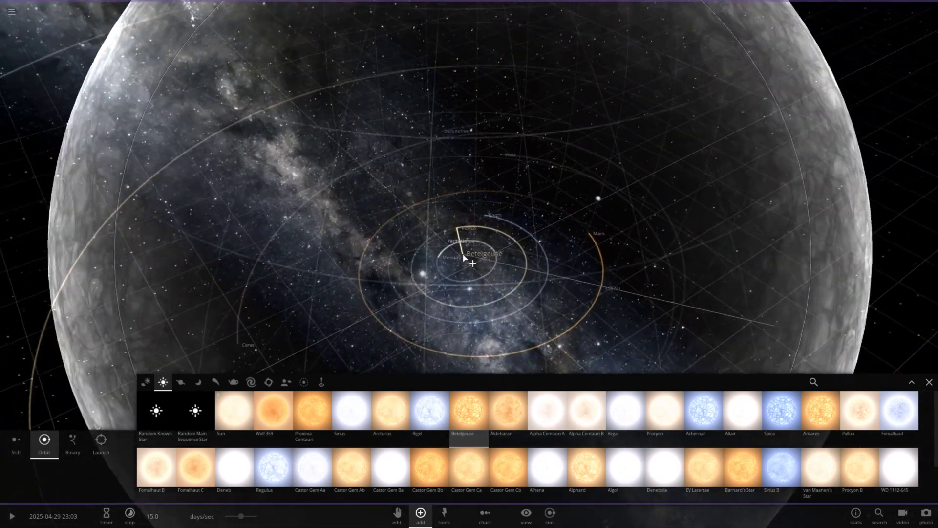
scroll(464, 258, "down", 5)
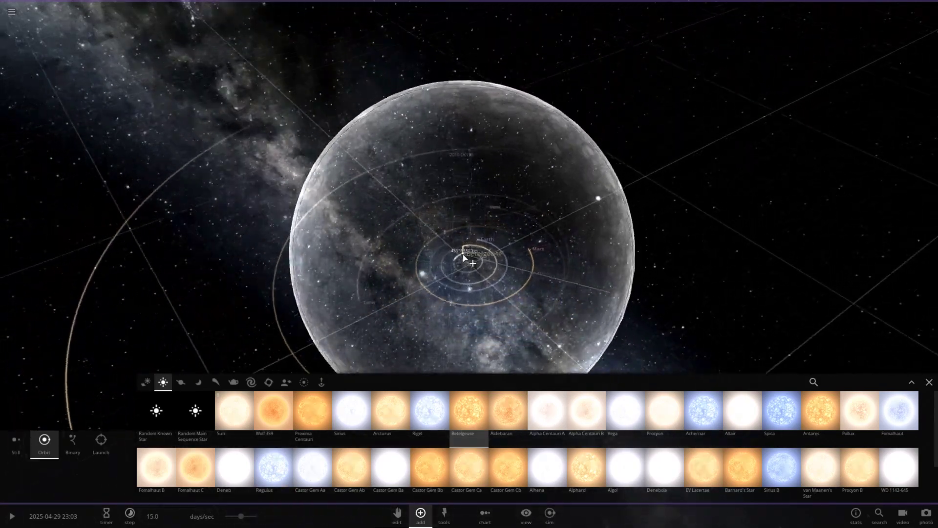
scroll(464, 257, "down", 3)
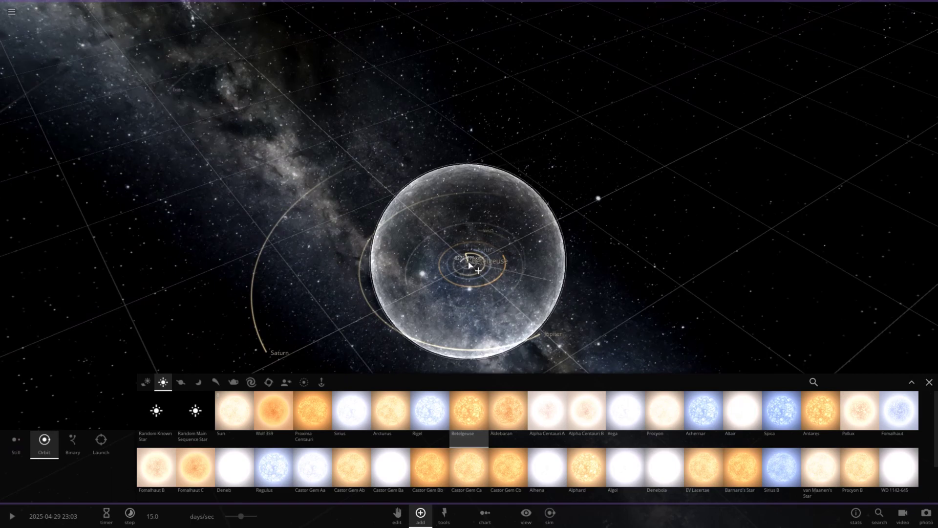
left_click(468, 265)
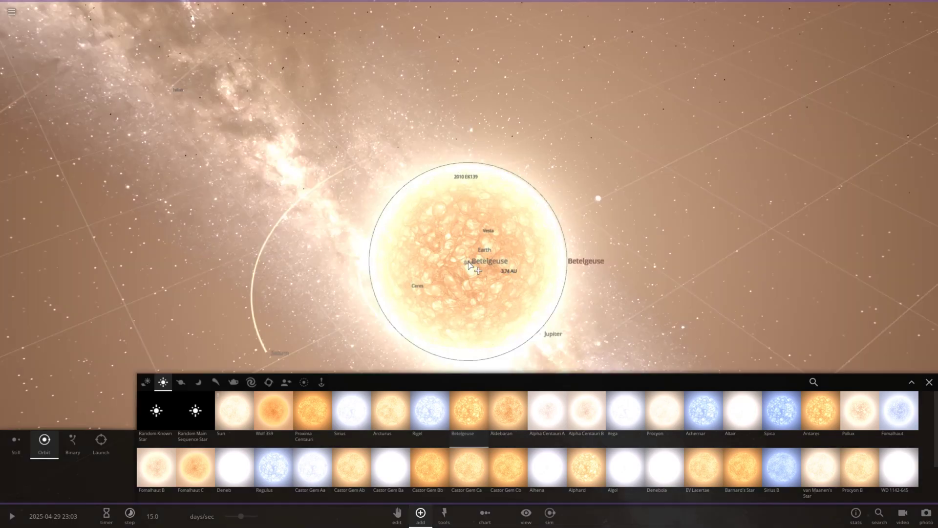
key("Escape")
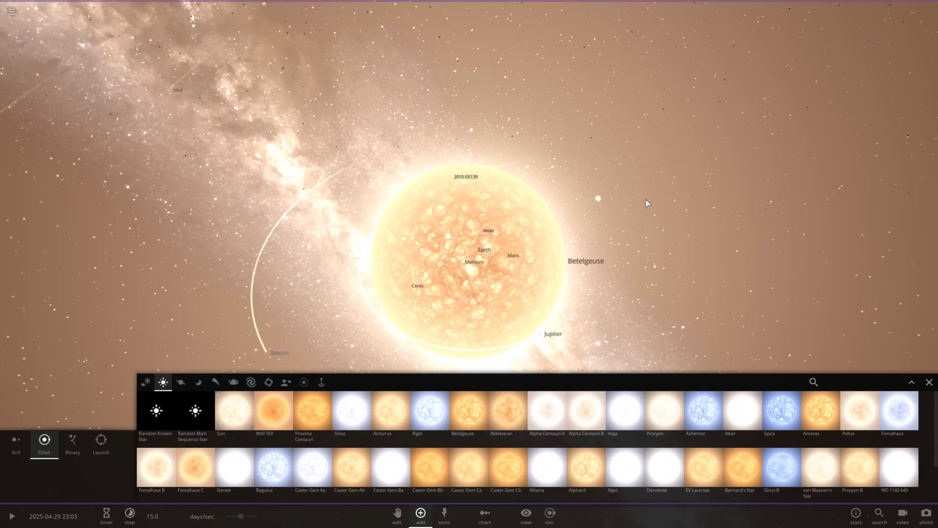
- Examine Betelgeuse against the planets from afar and close up, and check its catalogue details
scroll(643, 198, "down", 5)
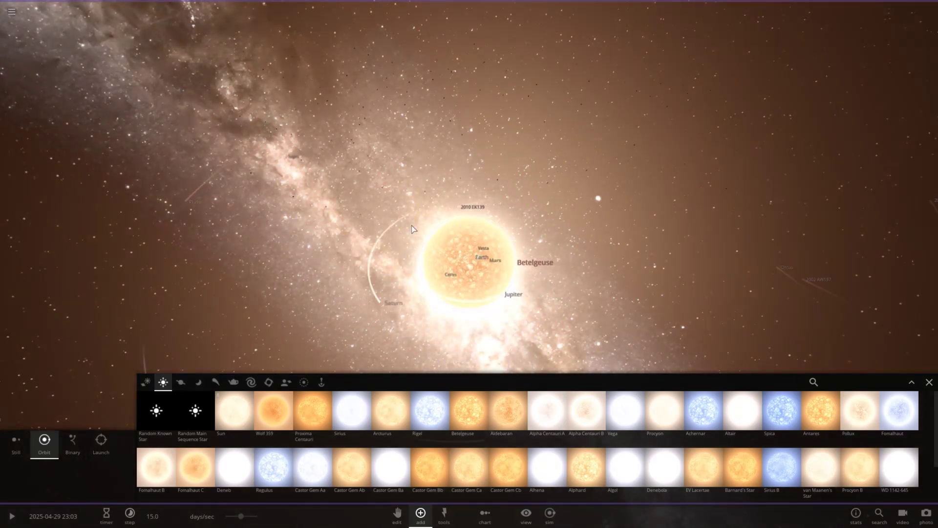
scroll(411, 226, "down", 5)
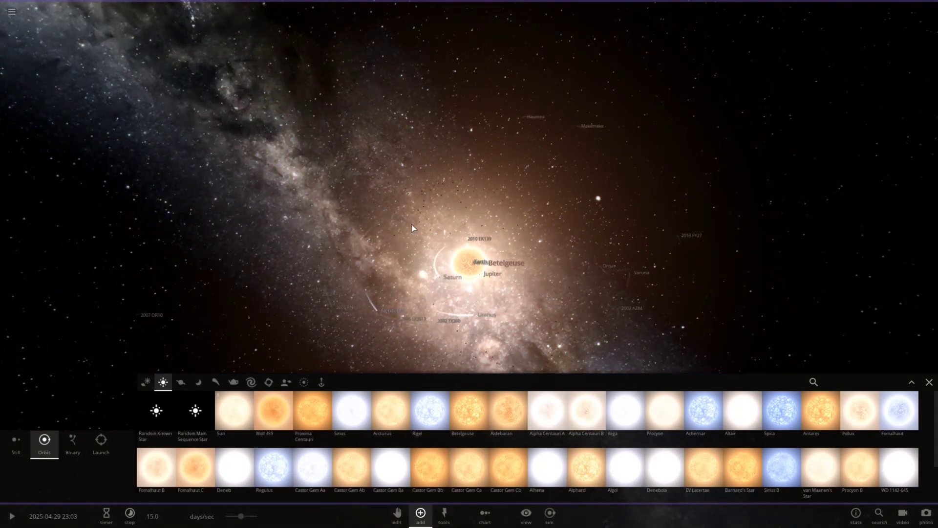
scroll(411, 228, "down", 5)
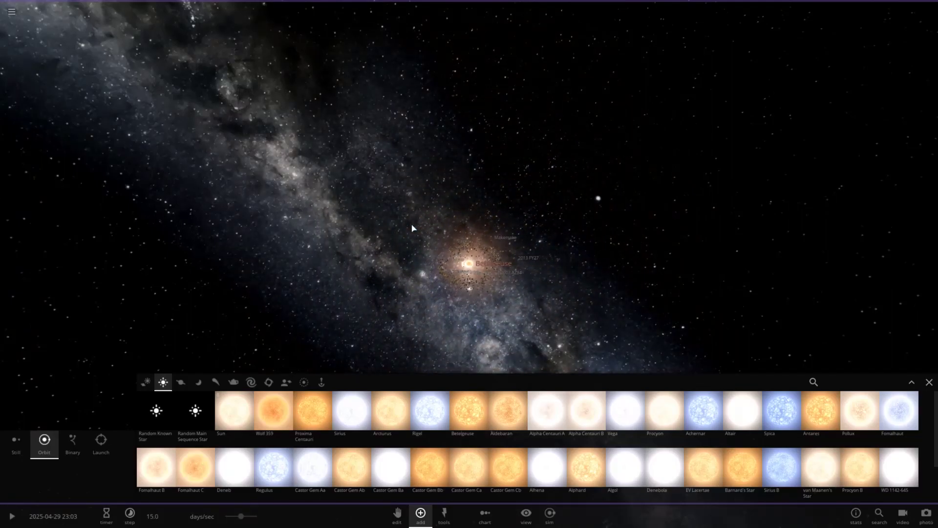
scroll(412, 228, "up", 10)
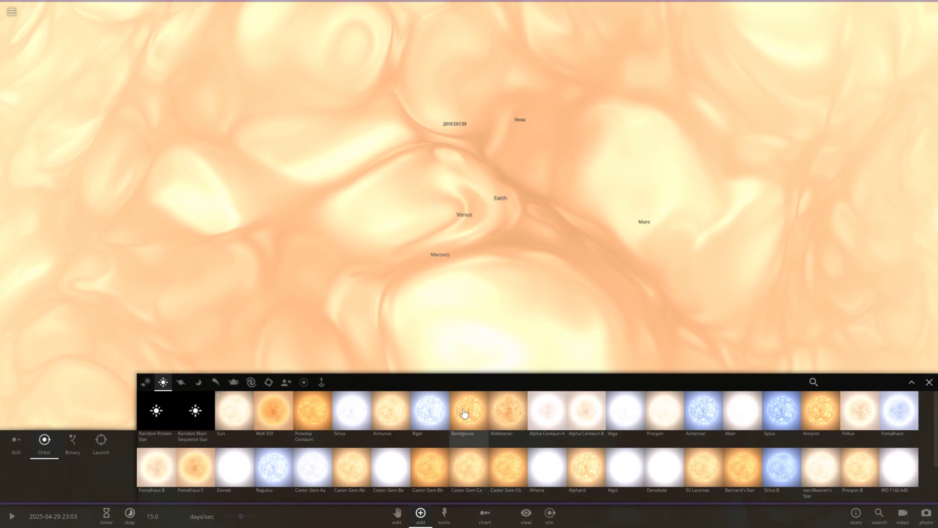
scroll(476, 399, "down", 2)
scroll(476, 400, "up", 2)
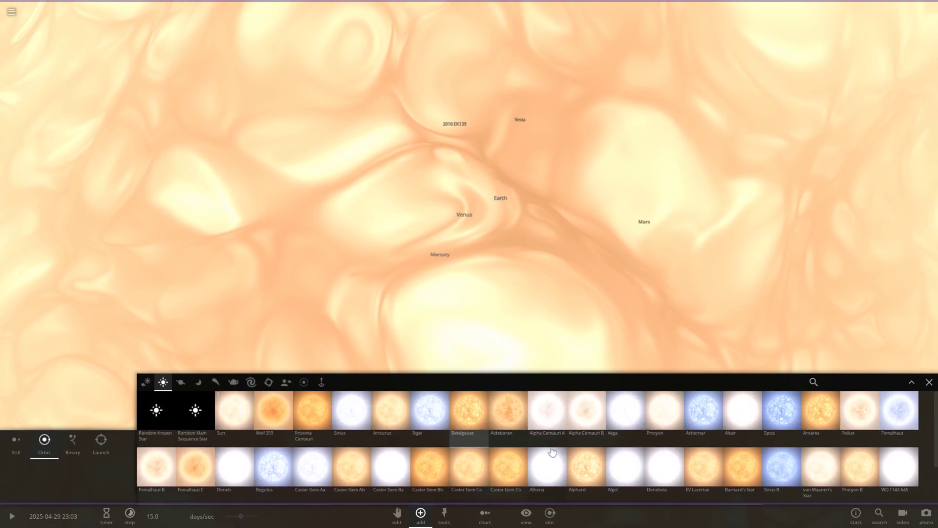
mouse_move(463, 414)
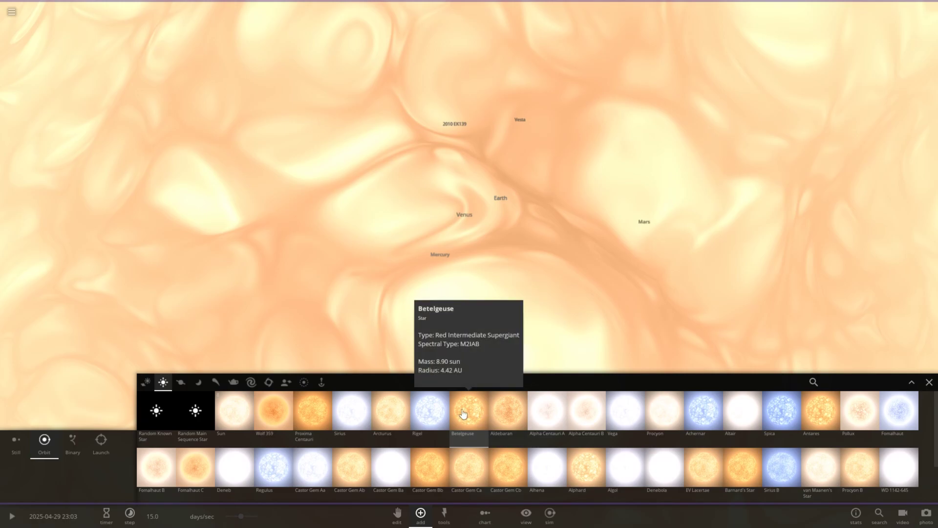
left_click(463, 414)
scroll(447, 211, "down", 3)
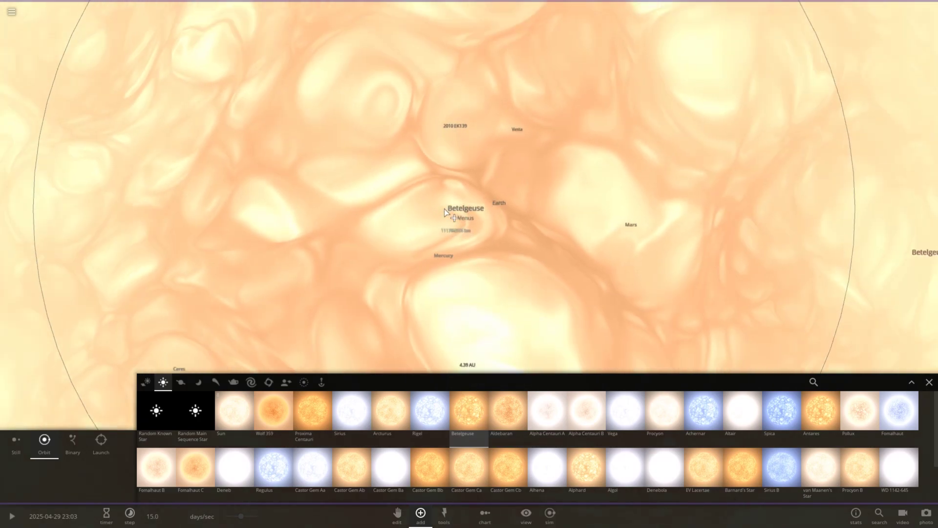
scroll(444, 205, "down", 5)
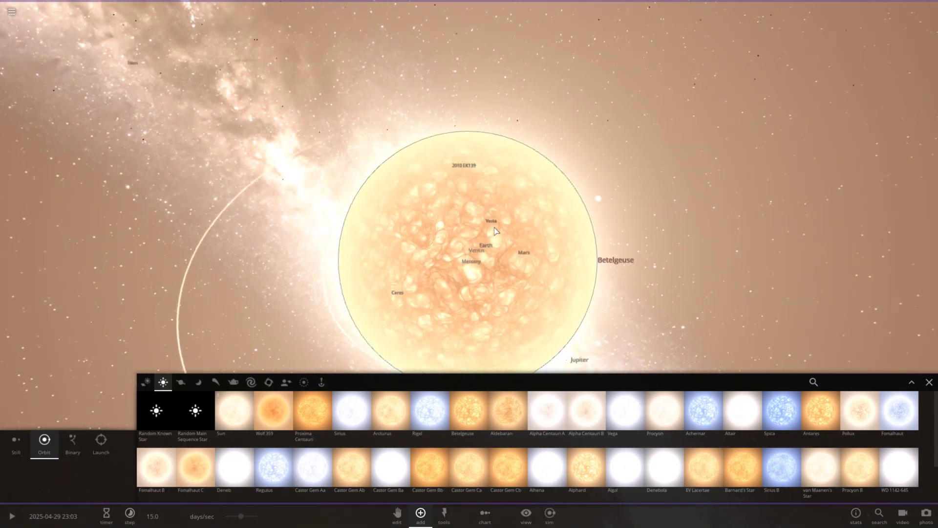
scroll(493, 227, "down", 2)
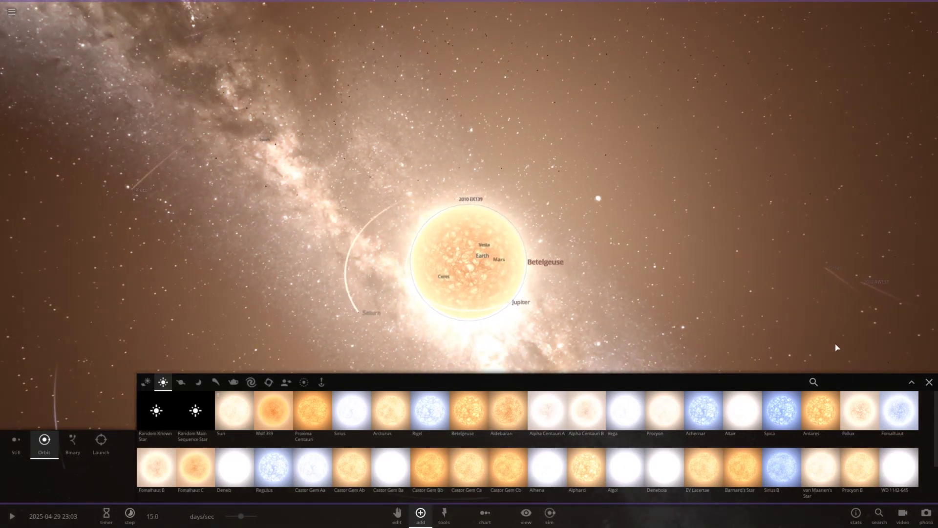
- Close the star catalogue and resume the simulation to watch the planets around Betelgeuse
left_click(927, 383)
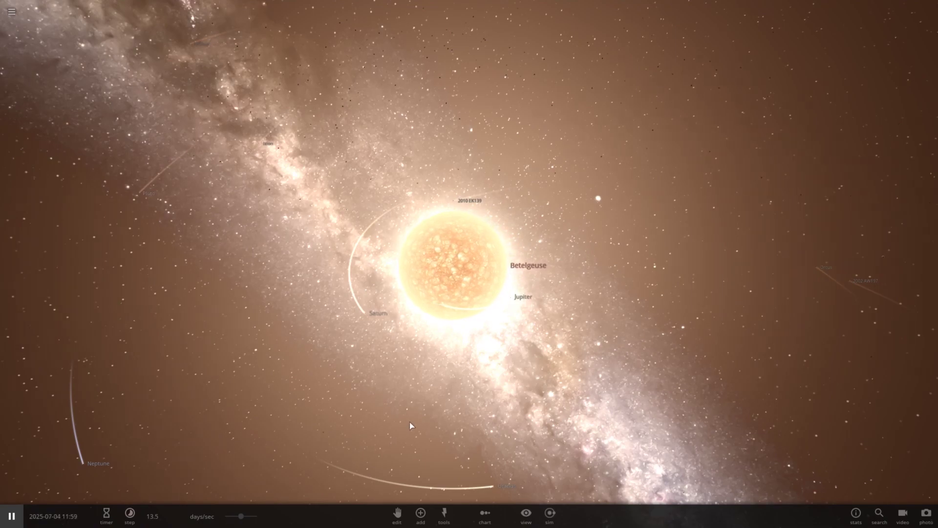
scroll(410, 420, "down", 3)
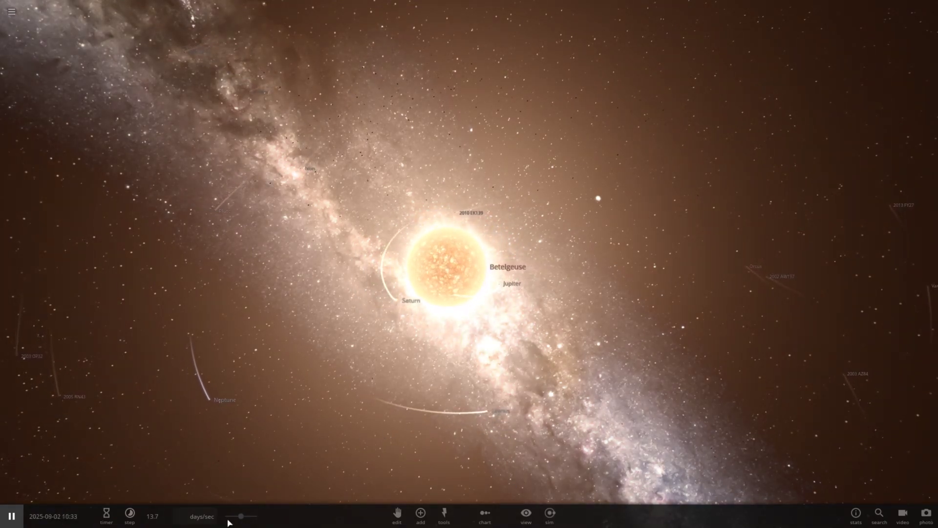
- Speed the simulation up to about 1.9 years/sec and follow the paths of Jupiter and Neptune relative to Betelgeuse
left_click_drag(240, 521, 296, 521)
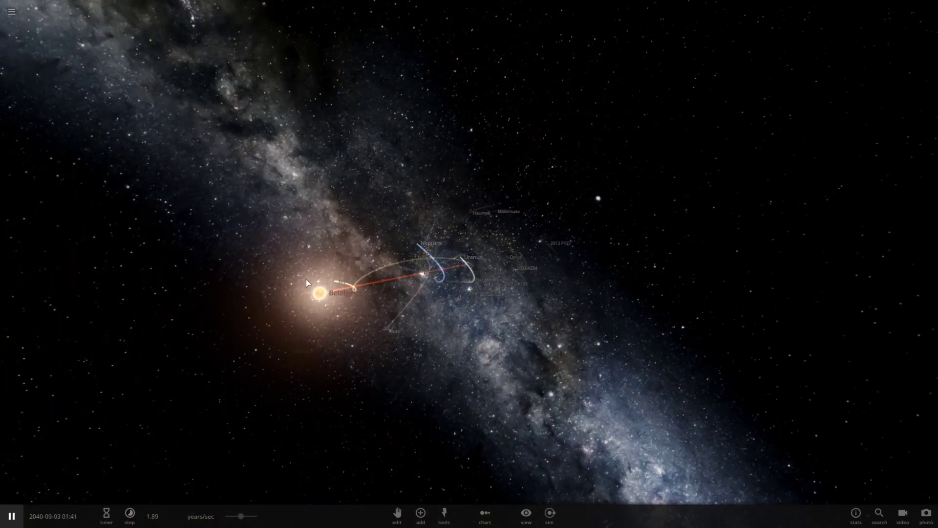
scroll(322, 312, "up", 3)
scroll(323, 312, "down", 1)
left_click(219, 294)
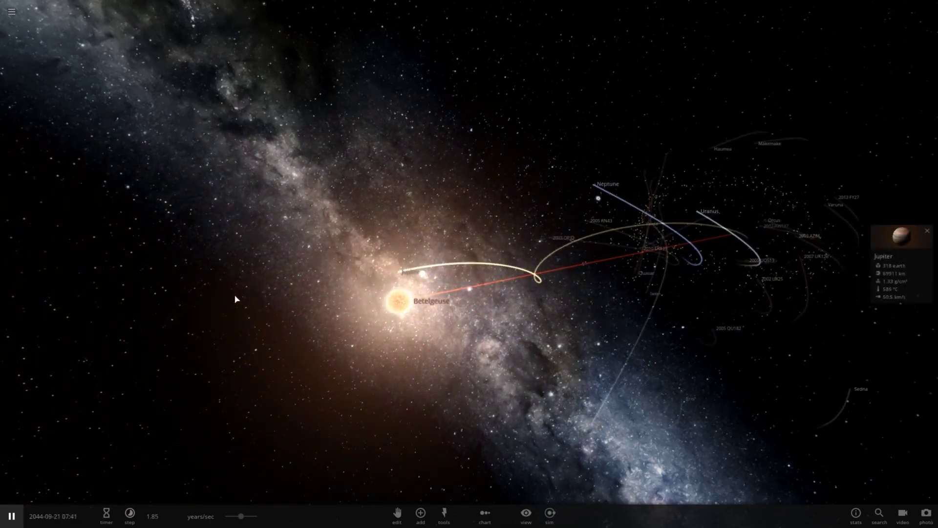
left_click_drag(235, 295, 574, 251)
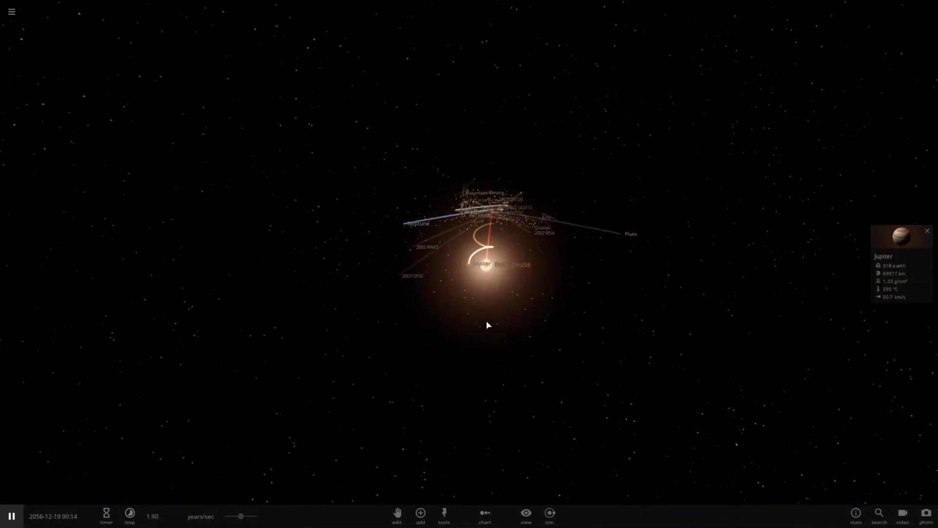
left_click_drag(486, 322, 473, 416)
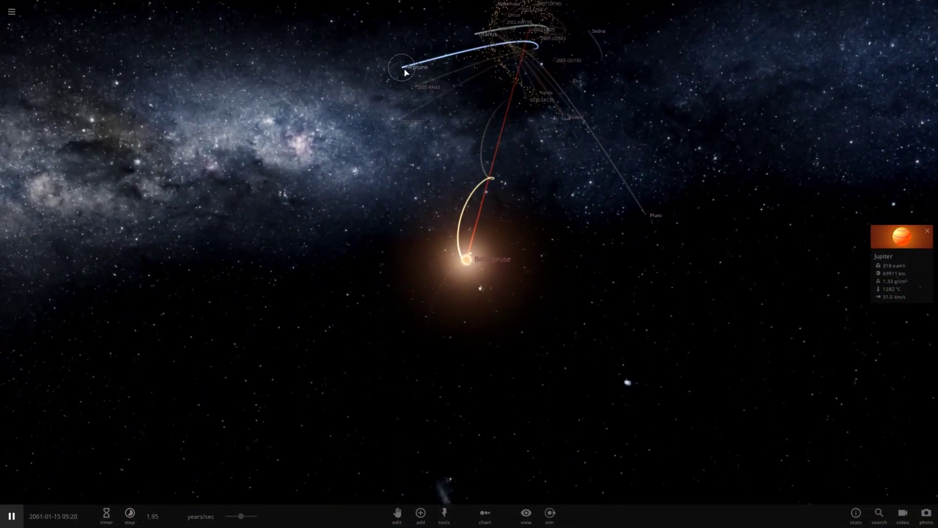
left_click(404, 72)
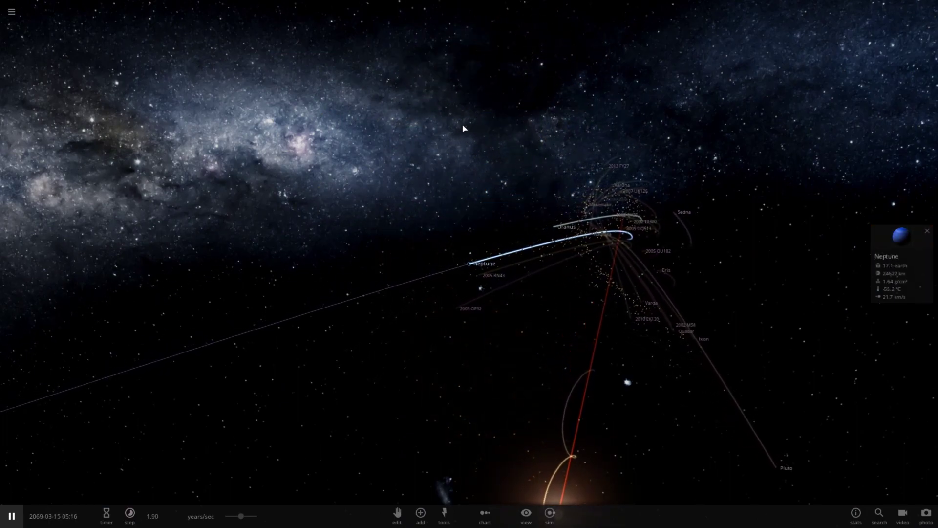
- Open the existing Solar System simulation afresh
left_click(12, 11)
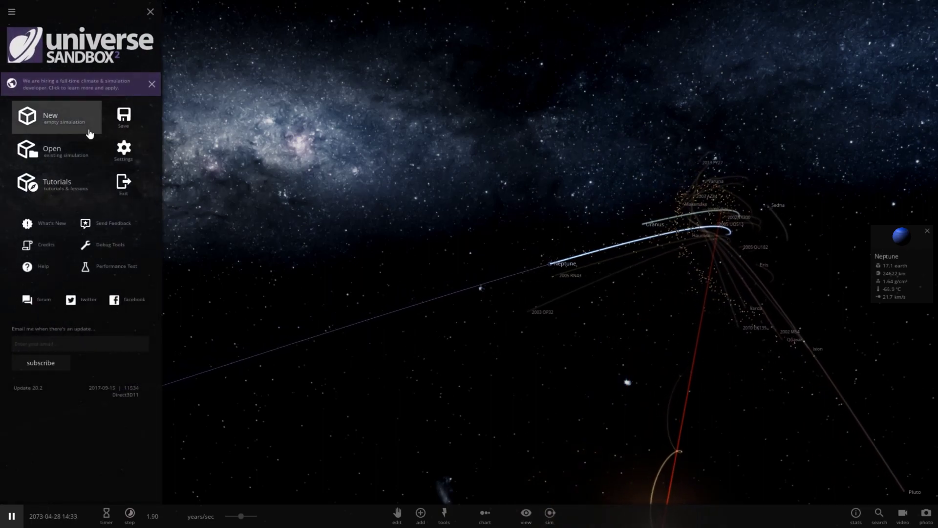
left_click(73, 155)
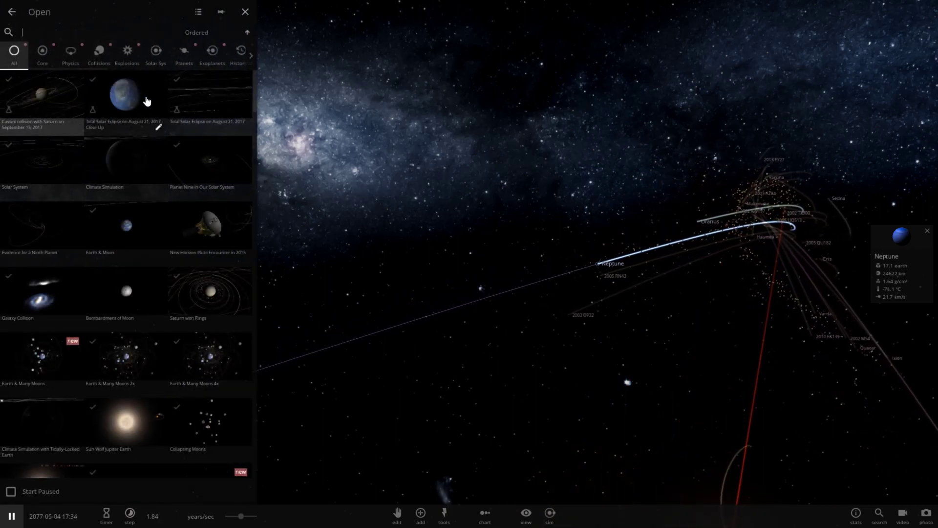
left_click(34, 167)
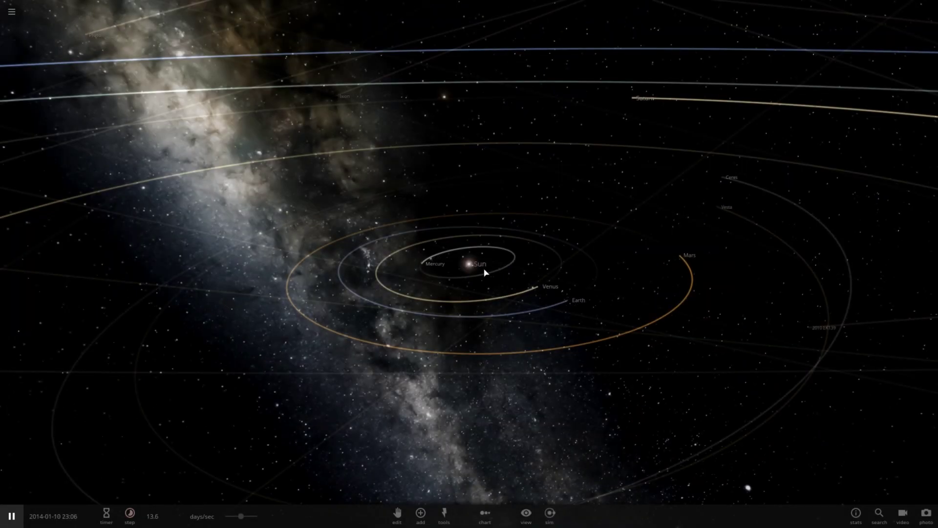
- Pause the simulation and delete the Sun from the center of the planets' orbits
key("space")
left_click(470, 265)
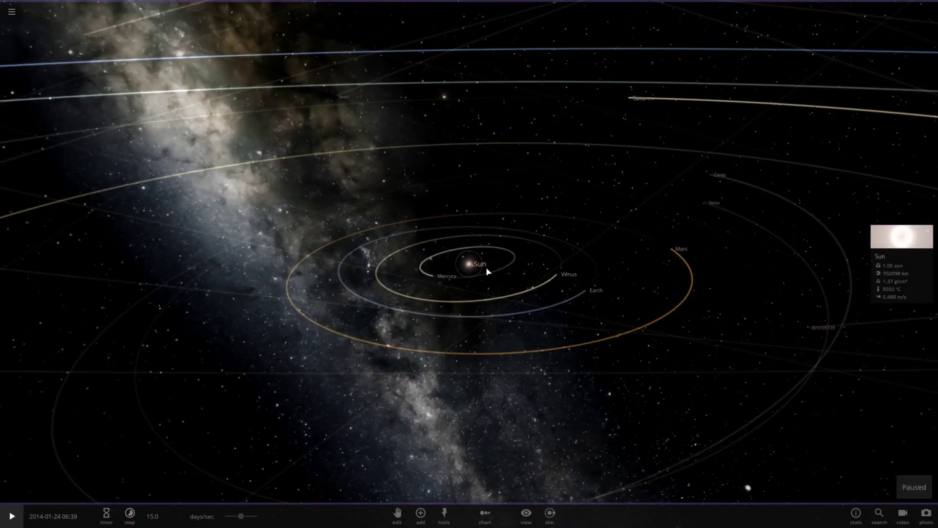
mouse_move(501, 270)
right_mouse_down()
mouse_move(494, 430)
mouse_move(492, 271)
right_mouse_up()
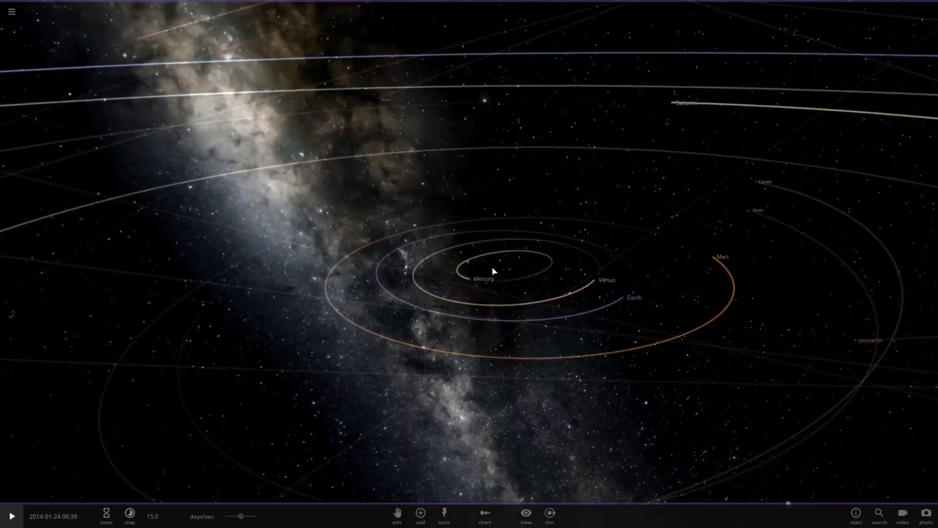
- Add Betelgeuse as a still star at the center of the planets' orbits and close the star catalogue
left_click(421, 513)
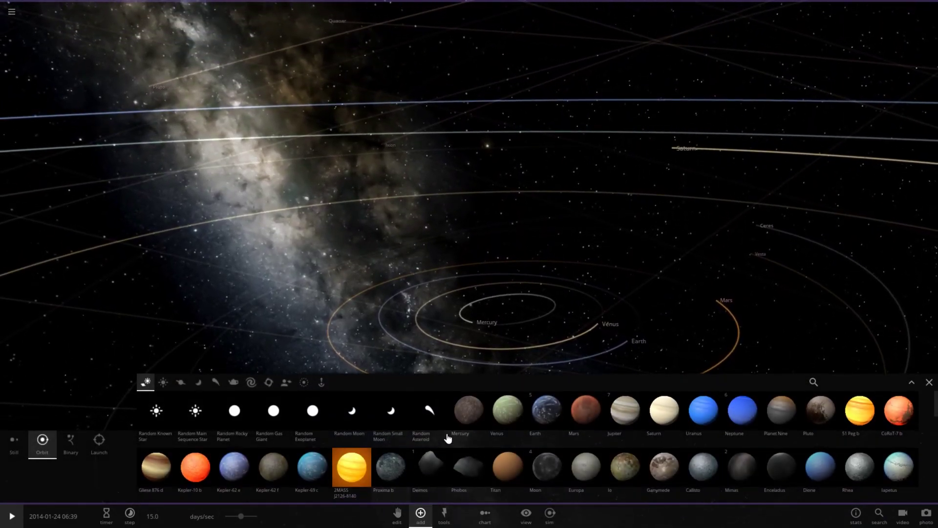
left_click(165, 383)
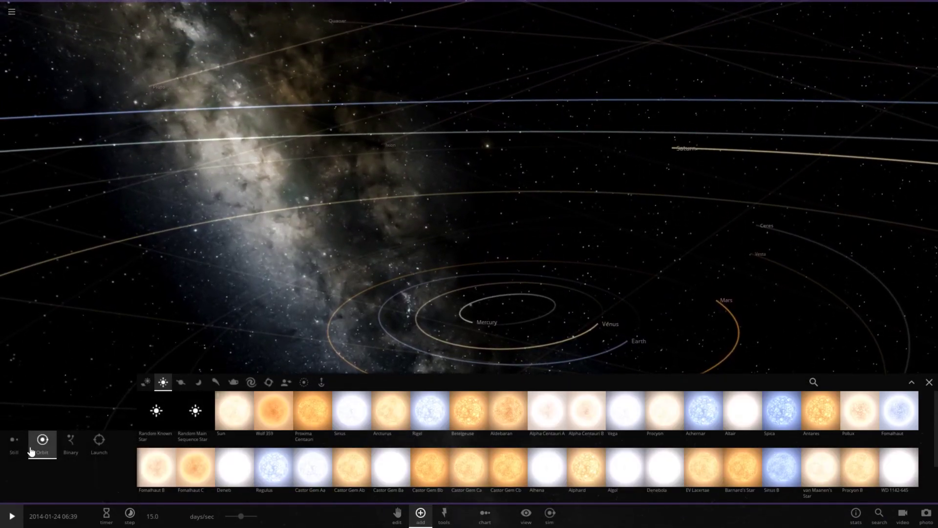
left_click(14, 442)
left_click(464, 412)
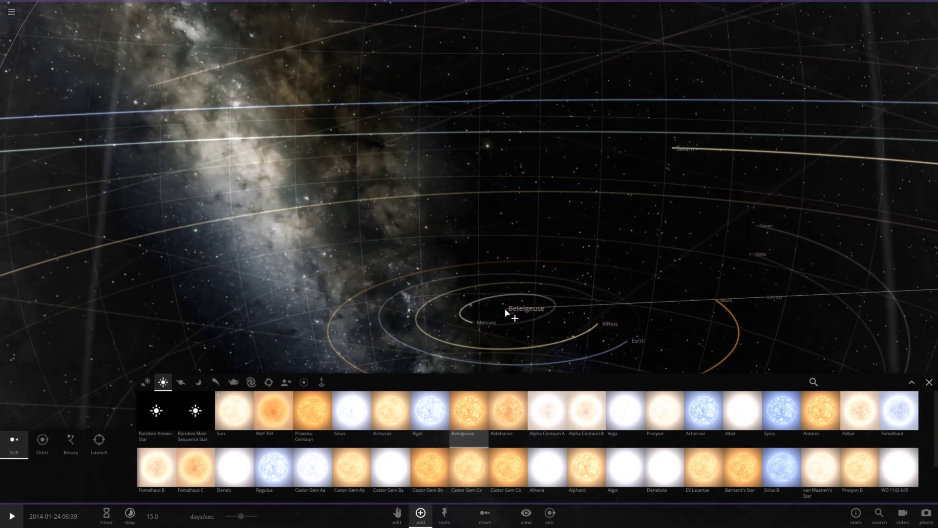
left_click(505, 310)
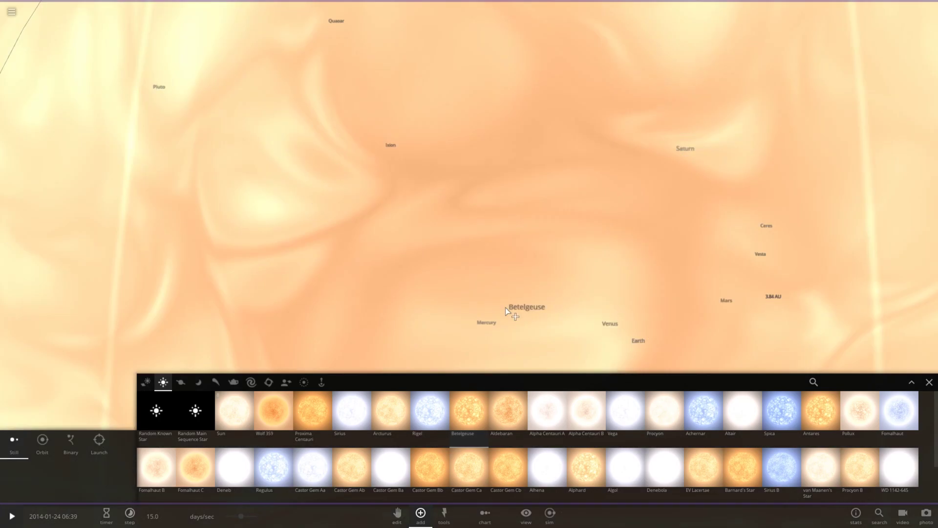
scroll(505, 309, "down", 3)
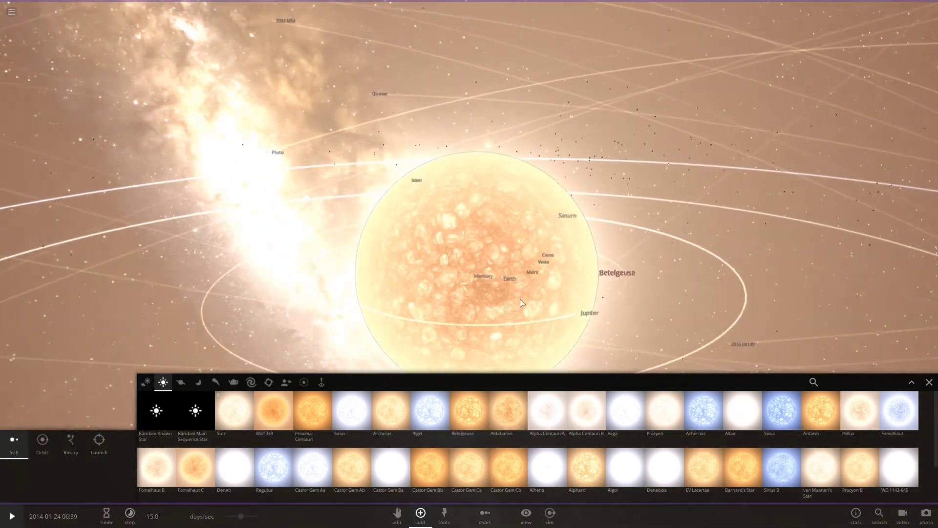
left_click_drag(522, 301, 479, 194)
left_click(479, 194)
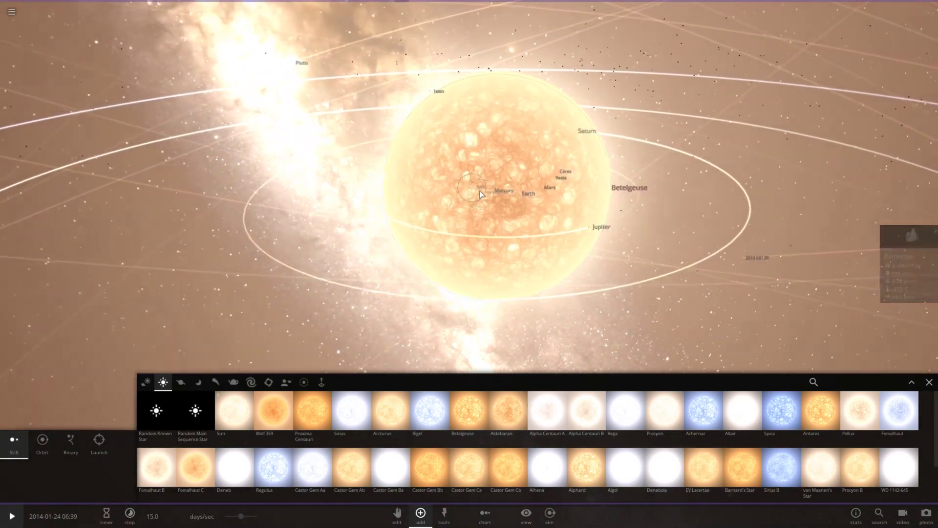
left_click_drag(593, 243, 596, 383)
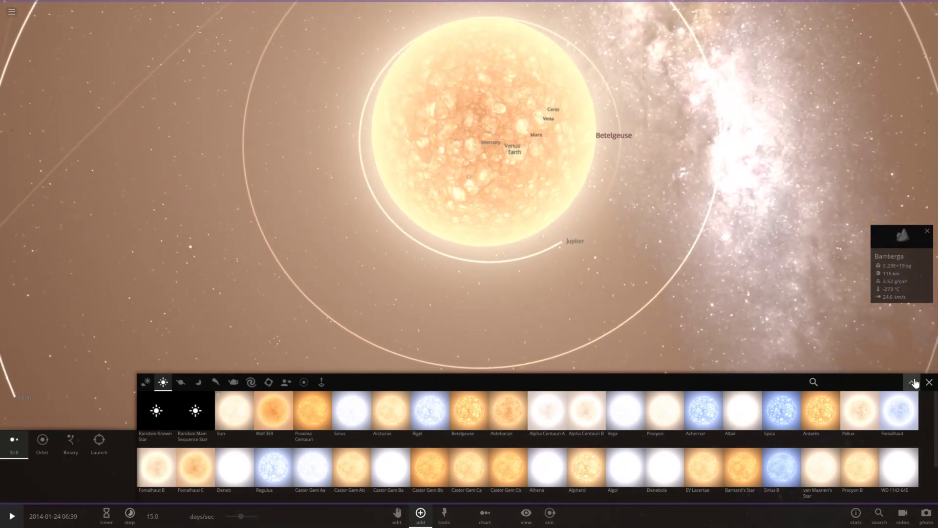
left_click(929, 382)
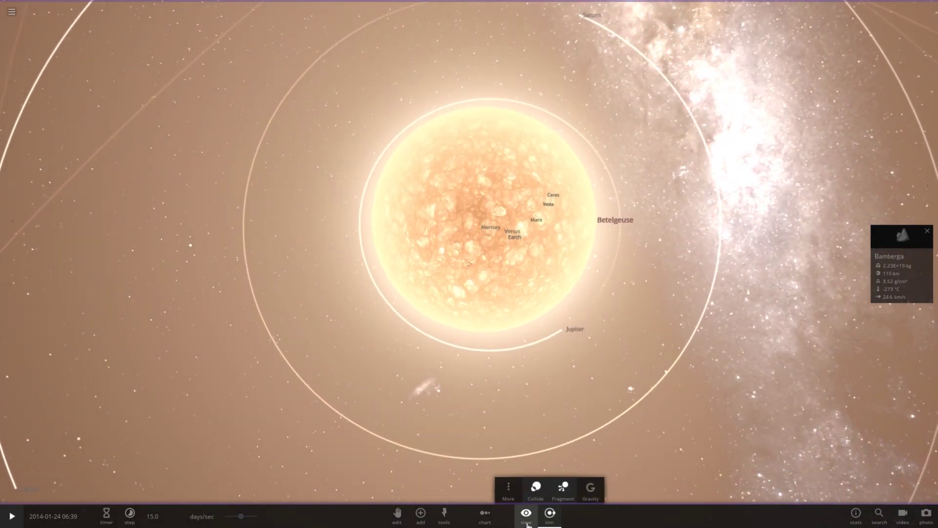
- Change the space background to Nebula Purple
mouse_move(526, 512)
left_click(541, 488)
scroll(478, 324, "down", 4)
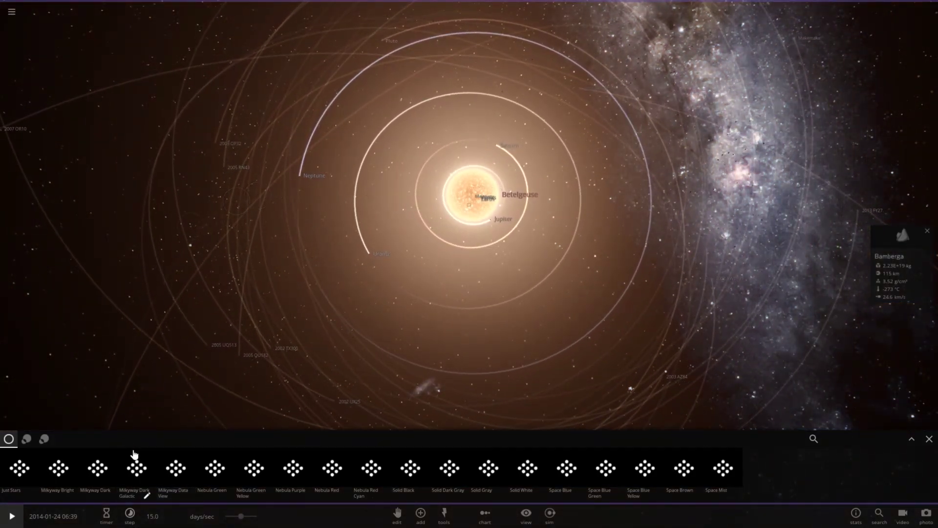
left_click(296, 472)
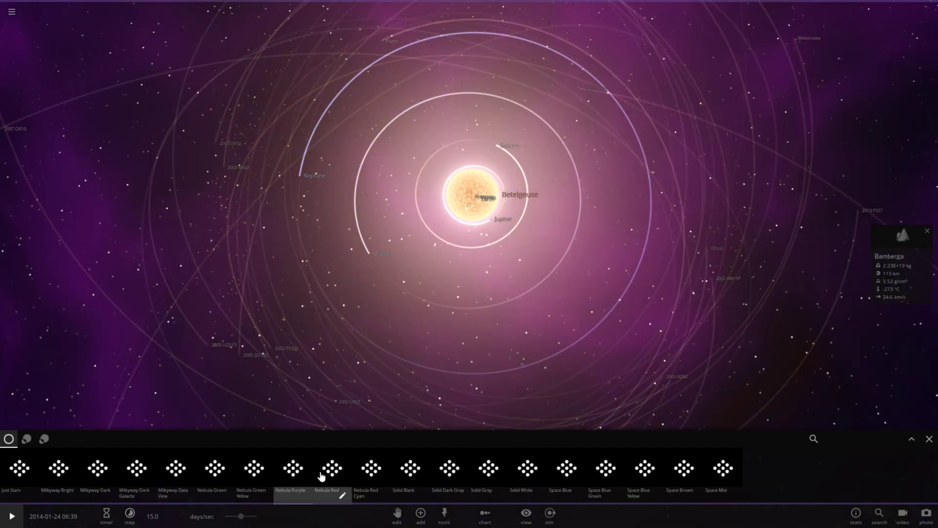
- Resume the simulation and follow Jupiter's path close to Betelgeuse's surface
left_click_drag(433, 257, 441, 274)
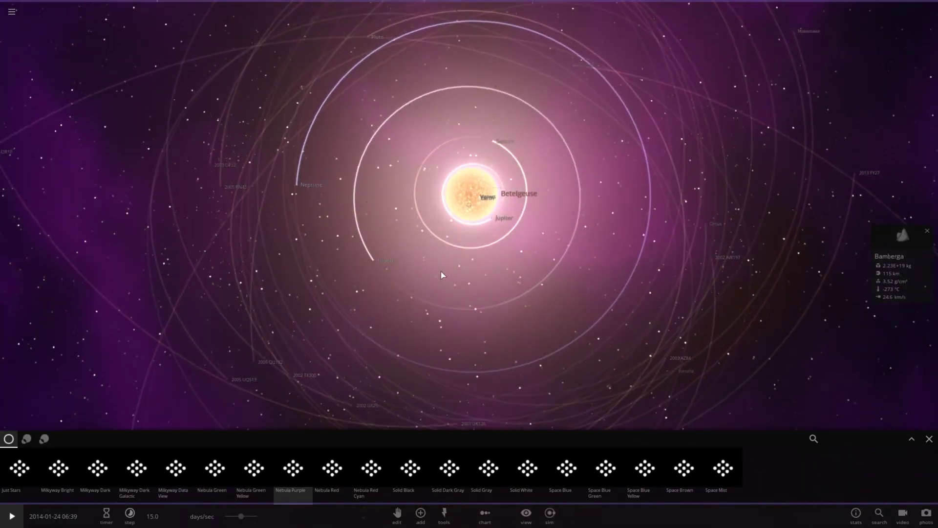
scroll(469, 215, "up", 3)
scroll(469, 211, "up", 3)
scroll(469, 211, "down", 3)
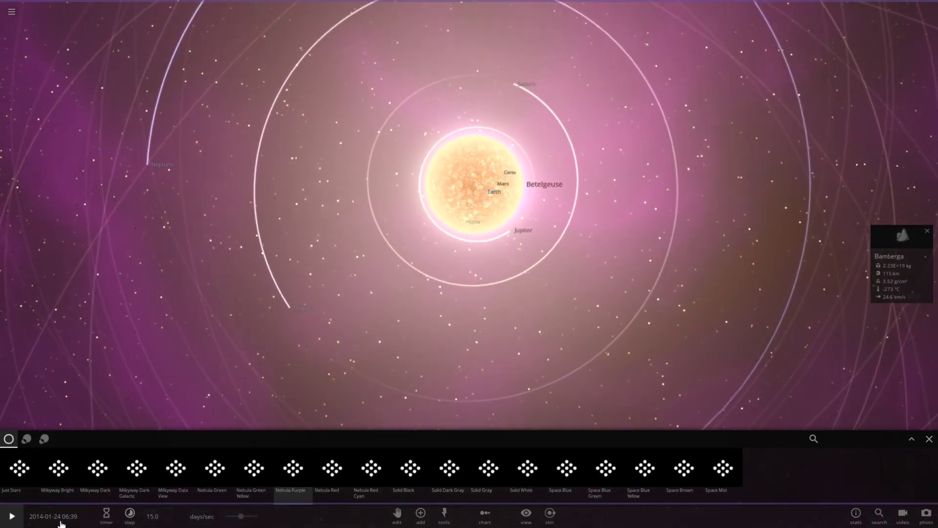
left_click(14, 518)
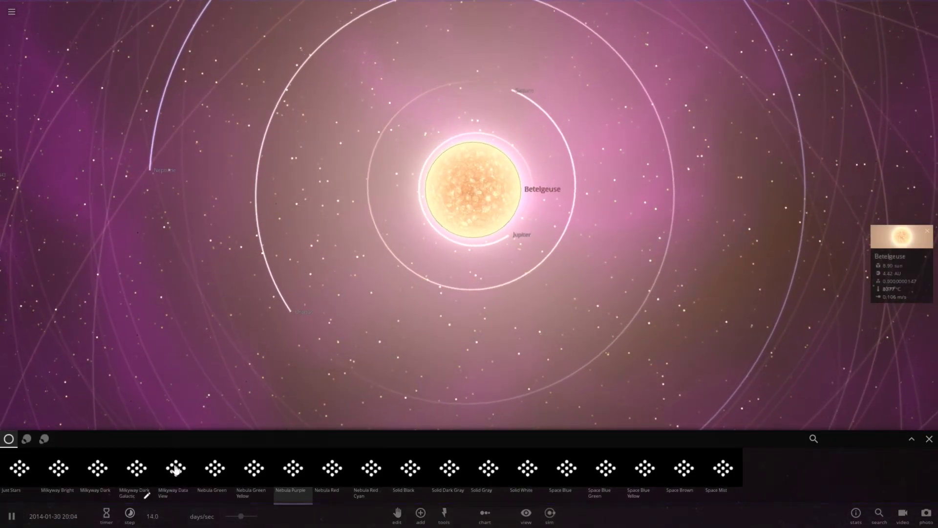
left_click(511, 246)
scroll(511, 245, "up", 4)
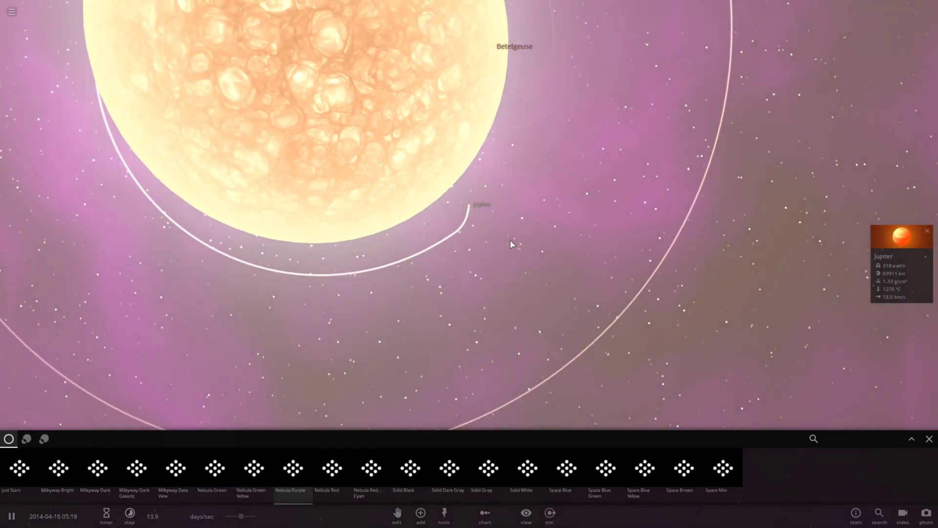
scroll(511, 246, "down", 3)
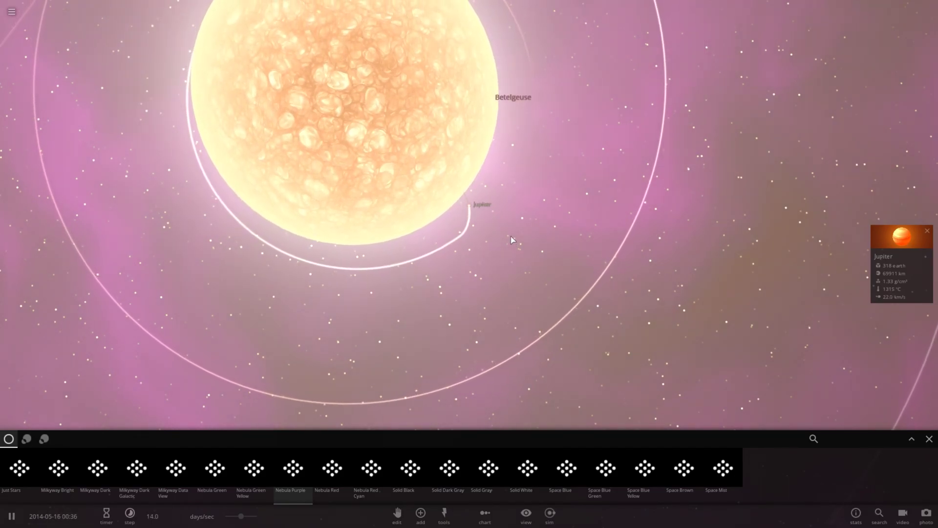
scroll(511, 236, "down", 3)
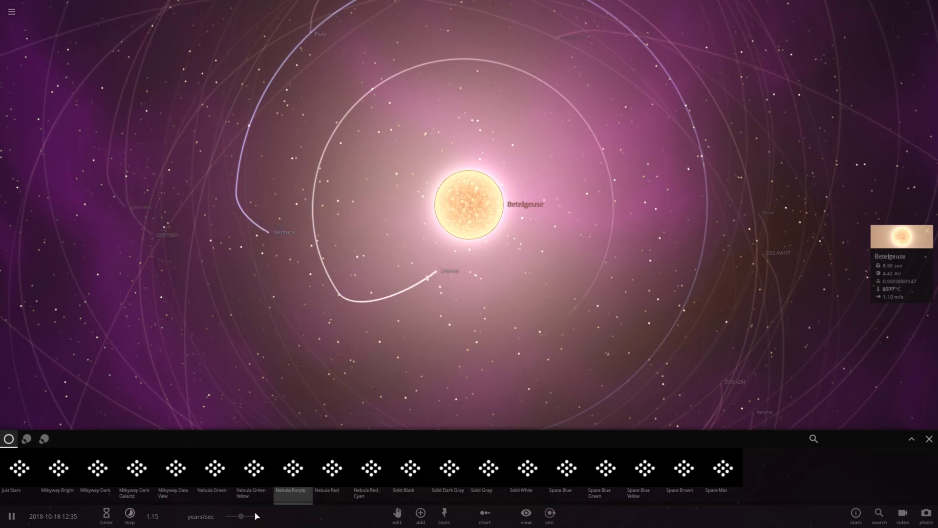
- Speed the simulation up to about 9 years/sec and watch the remaining outer bodies circle Betelgeuse
left_click_drag(244, 520, 284, 516)
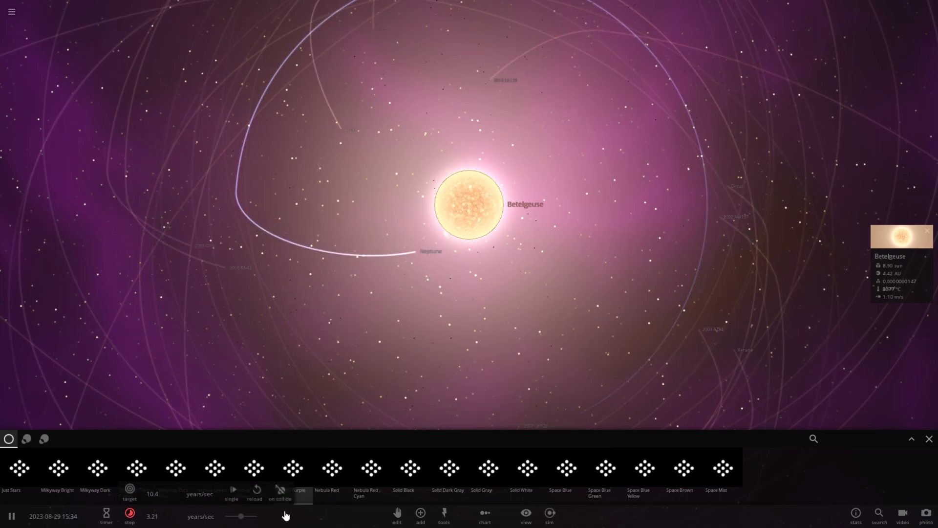
scroll(422, 320, "down", 5)
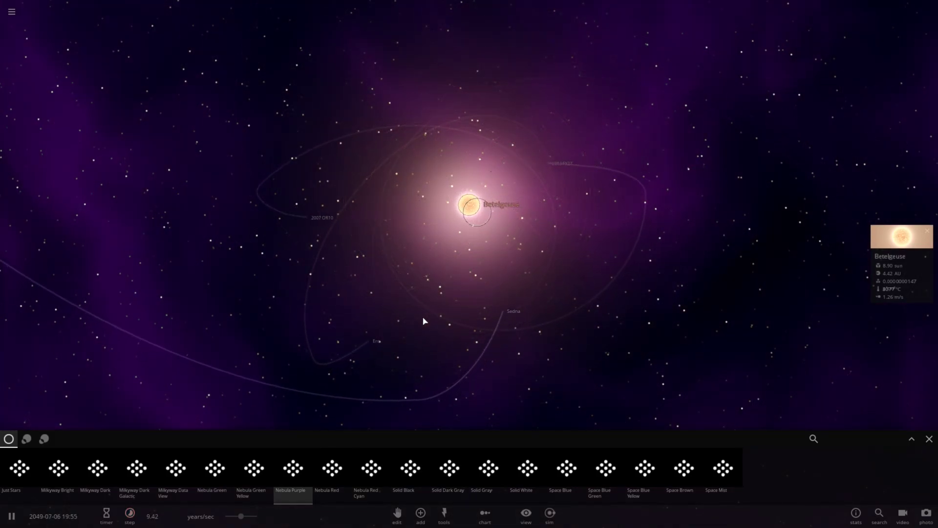
left_click_drag(423, 320, 419, 228)
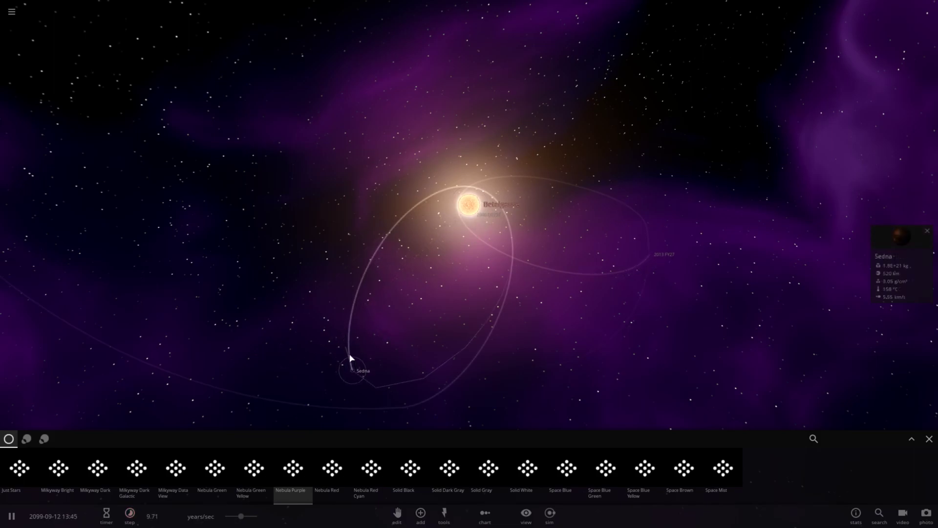
left_click(471, 210)
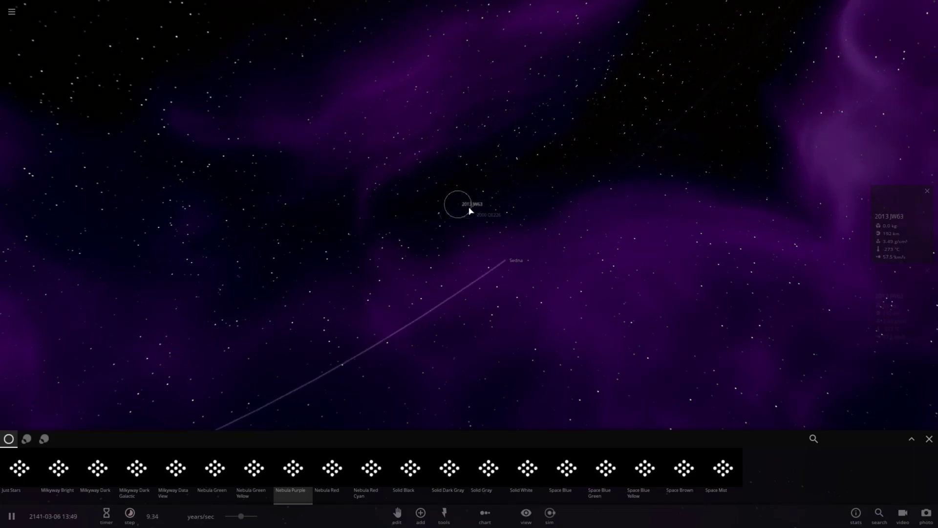
scroll(468, 211, "down", 6)
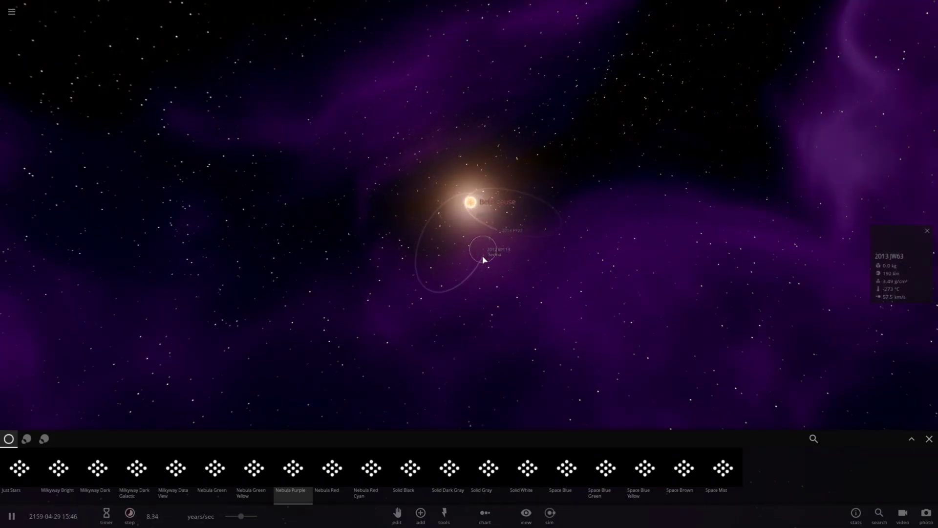
- Focus on Sedna and examine its surface close up as it orbits Betelgeuse
left_click(490, 232)
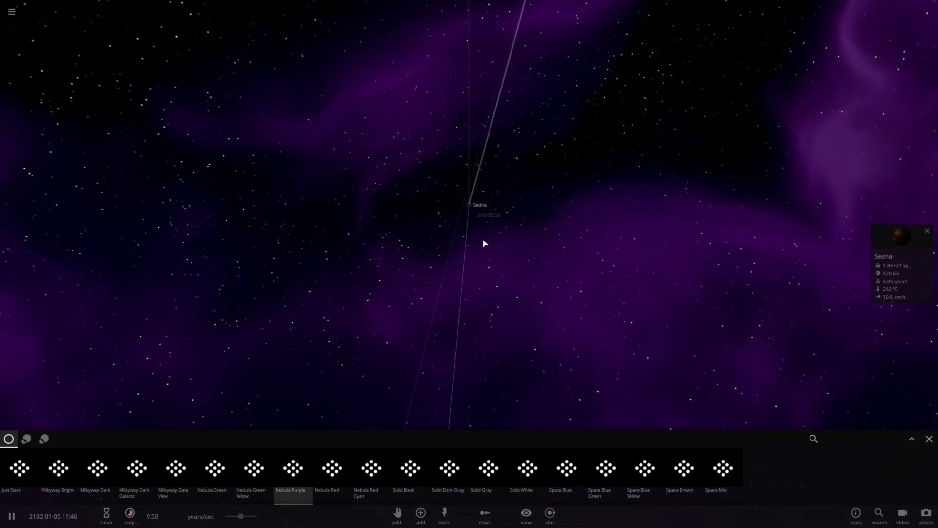
scroll(483, 243, "up", 8)
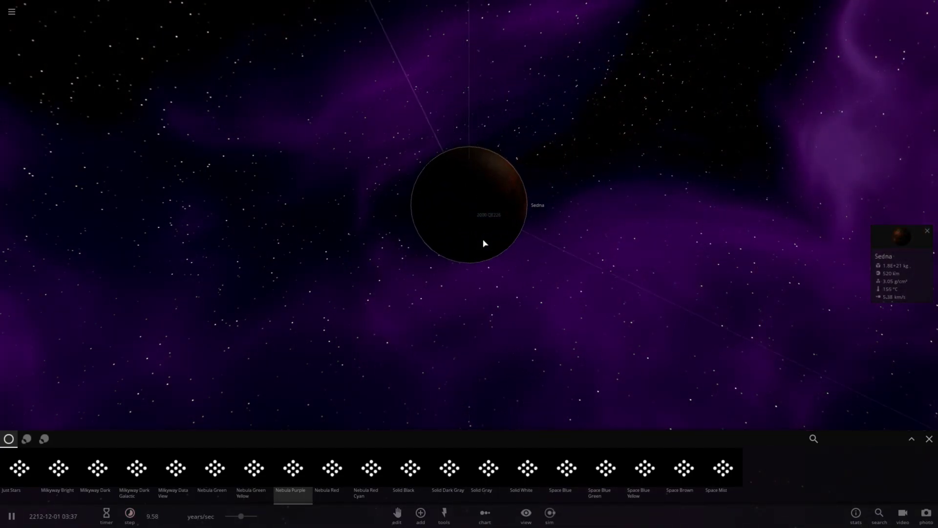
left_click_drag(483, 243, 185, 138)
scroll(410, 161, "down", 5)
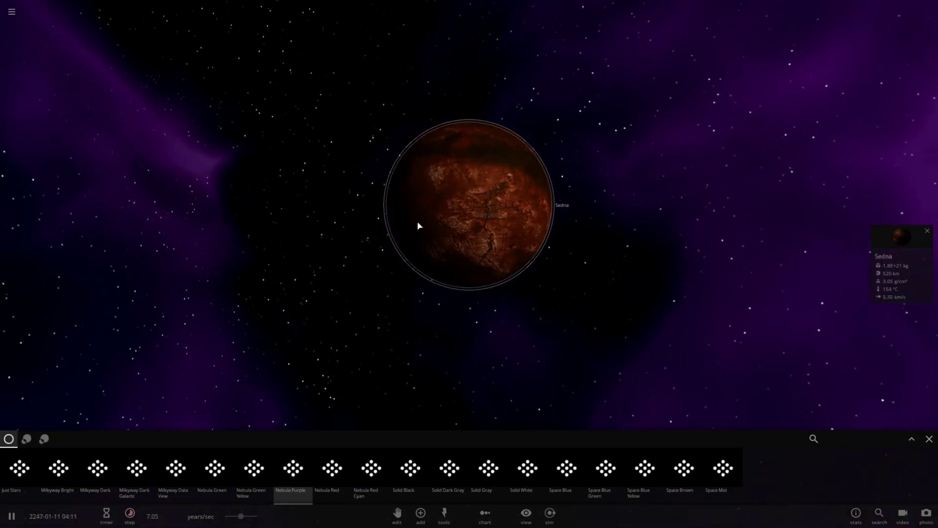
left_click_drag(418, 225, 507, 195)
scroll(492, 201, "up", 3)
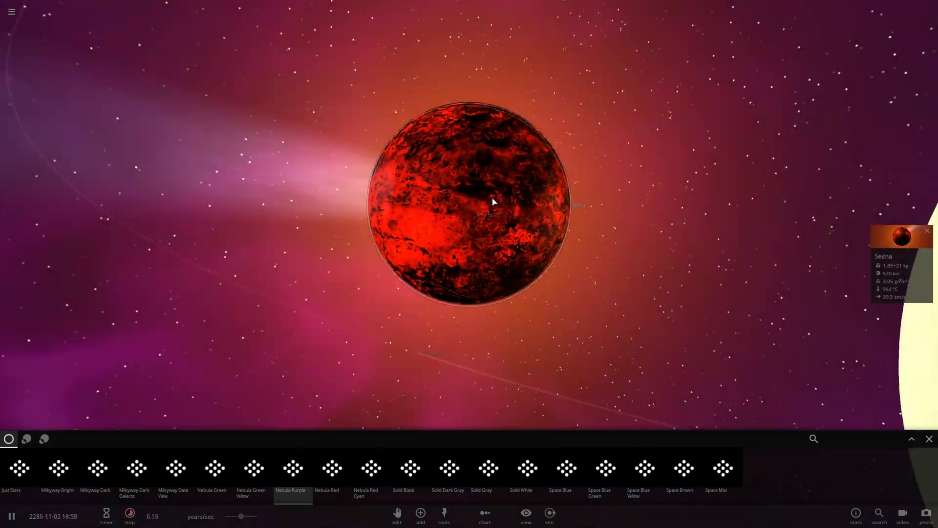
- Follow Sedna along its orbit around Betelgeuse, examining it from far out and close up
scroll(491, 201, "down", 5)
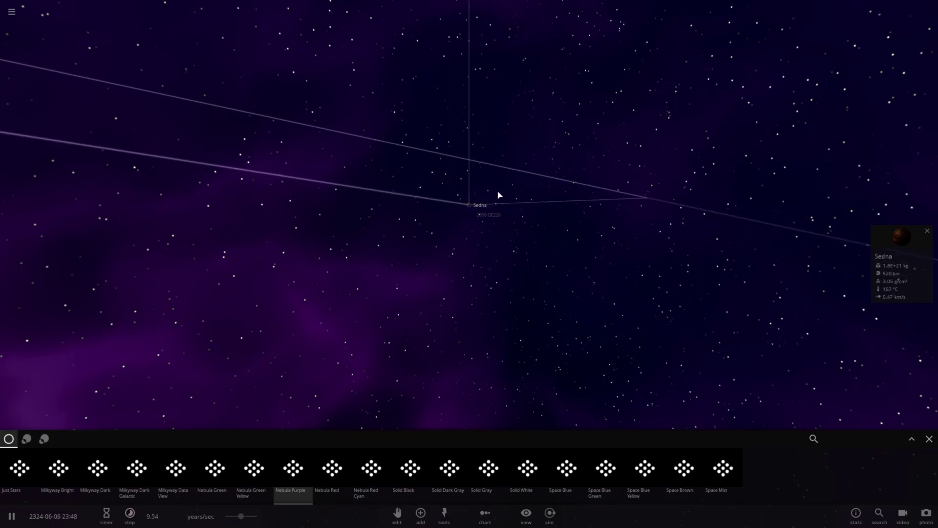
left_click_drag(499, 195, 480, 255)
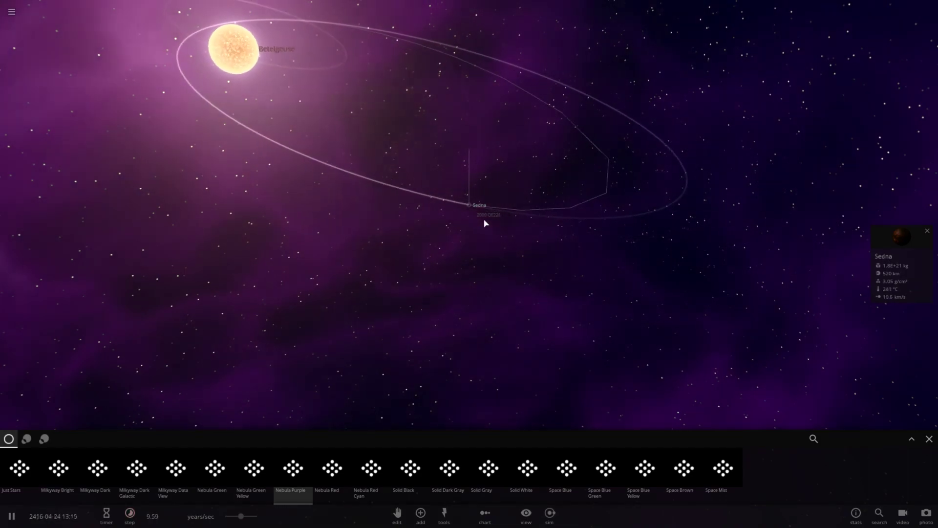
scroll(484, 219, "up", 6)
left_click_drag(483, 220, 362, 141)
scroll(361, 139, "up", 5)
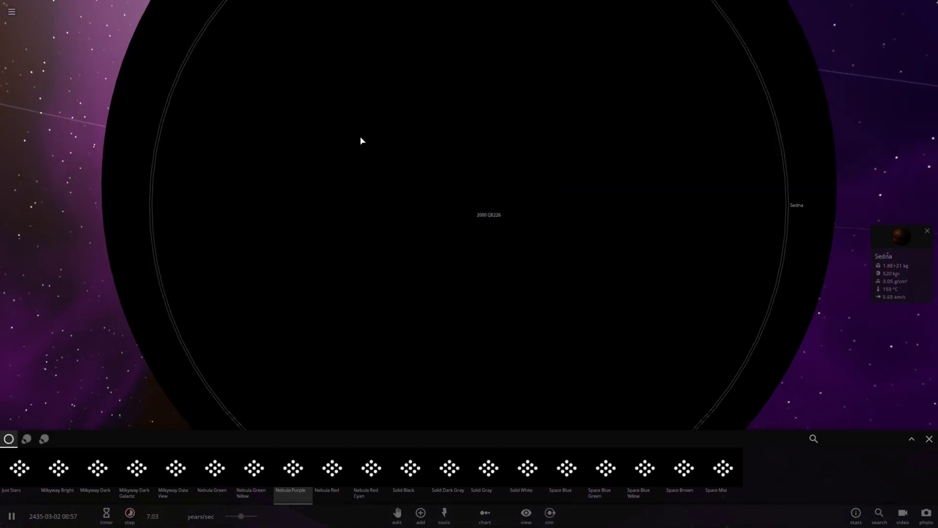
scroll(359, 141, "down", 4)
scroll(393, 153, "down", 5)
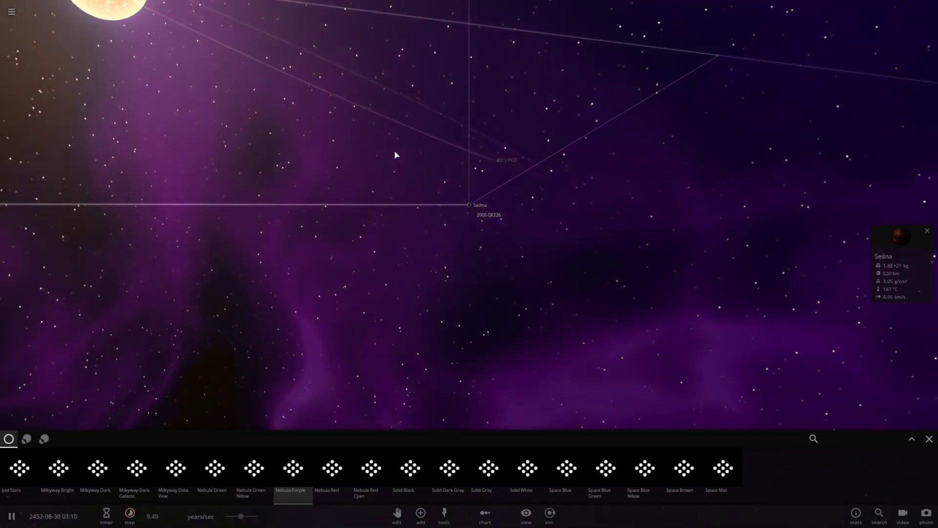
- Open the Solar System simulation afresh
left_click(5, 21)
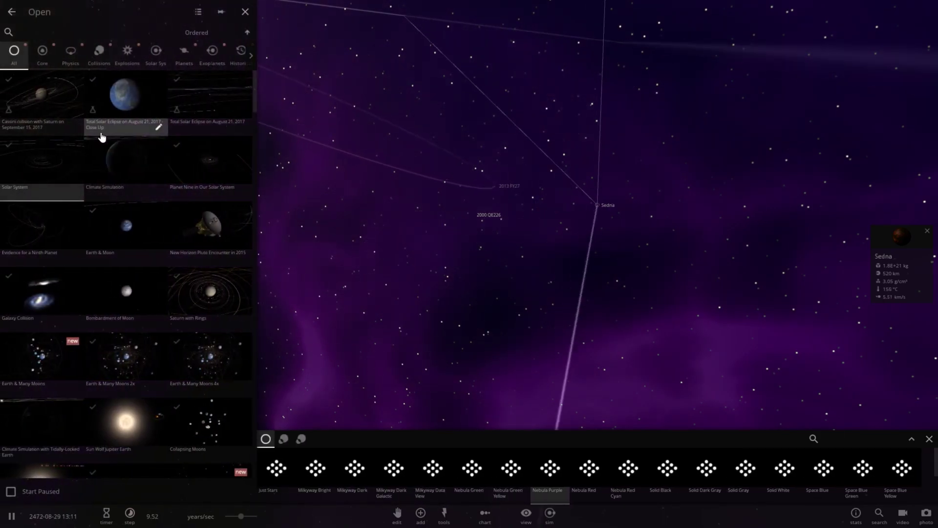
left_click(72, 169)
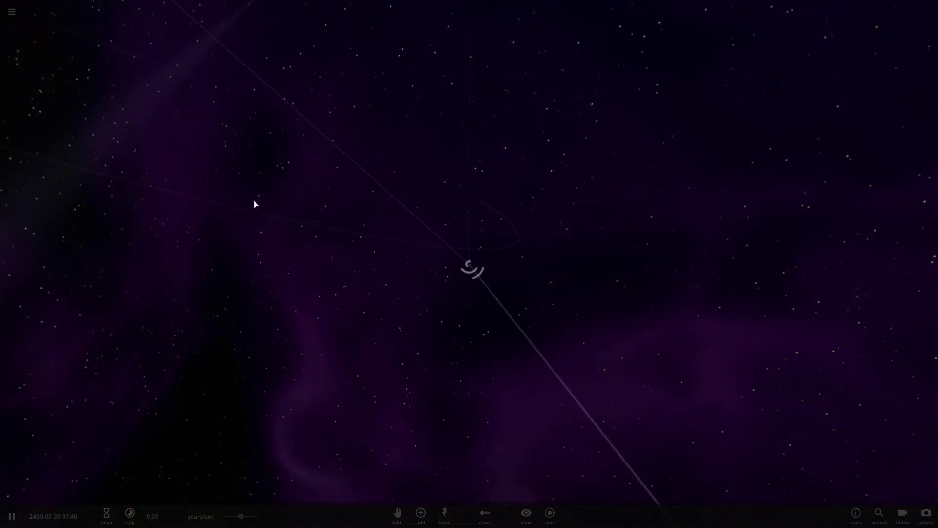
left_click(470, 268)
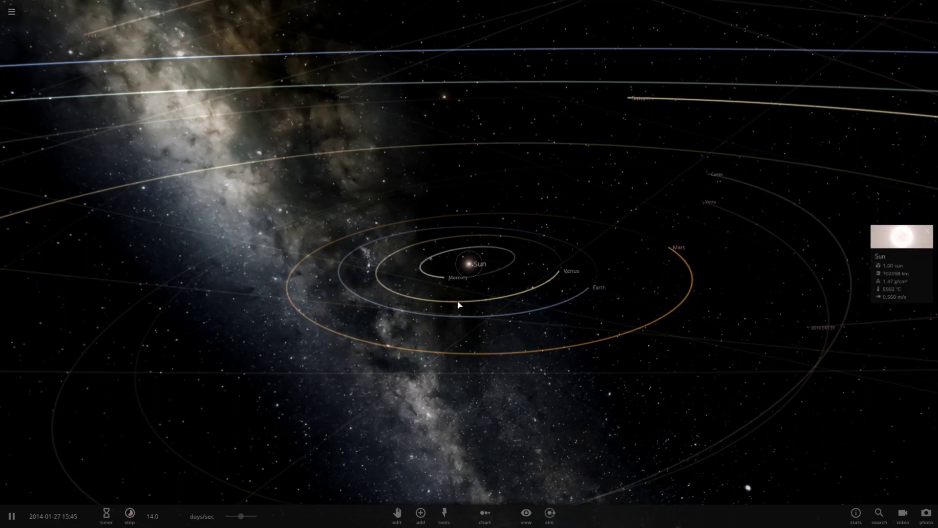
- Change the space background to Nebula Red Cyan and view the planets' orbits against it
left_click(526, 512)
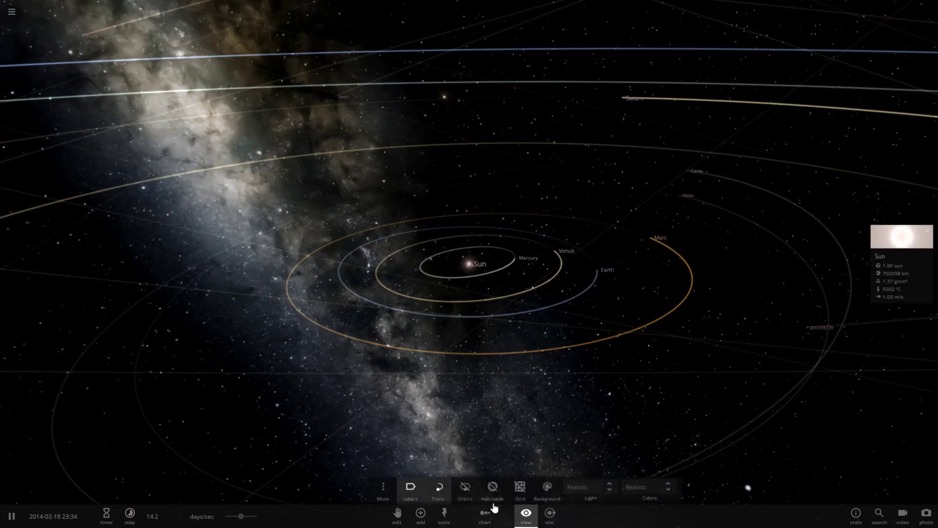
left_click(535, 494)
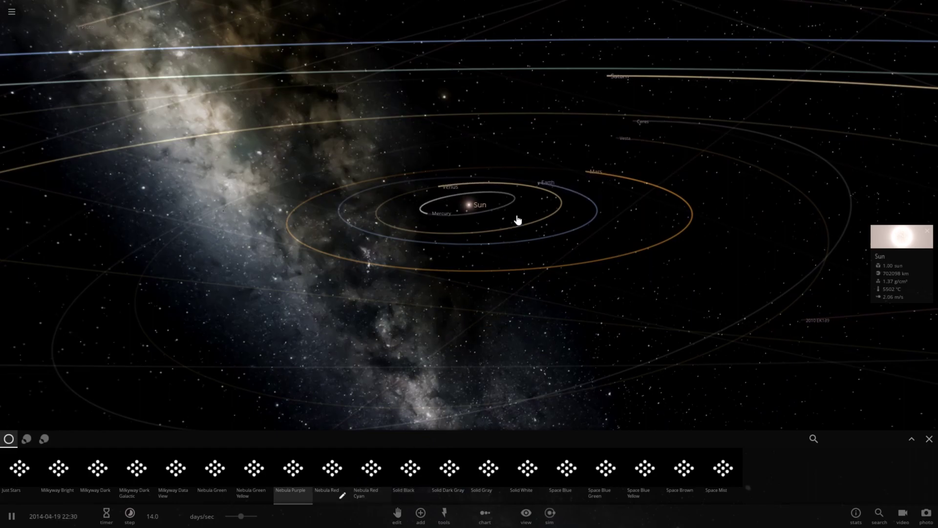
left_click_drag(592, 342, 592, 402)
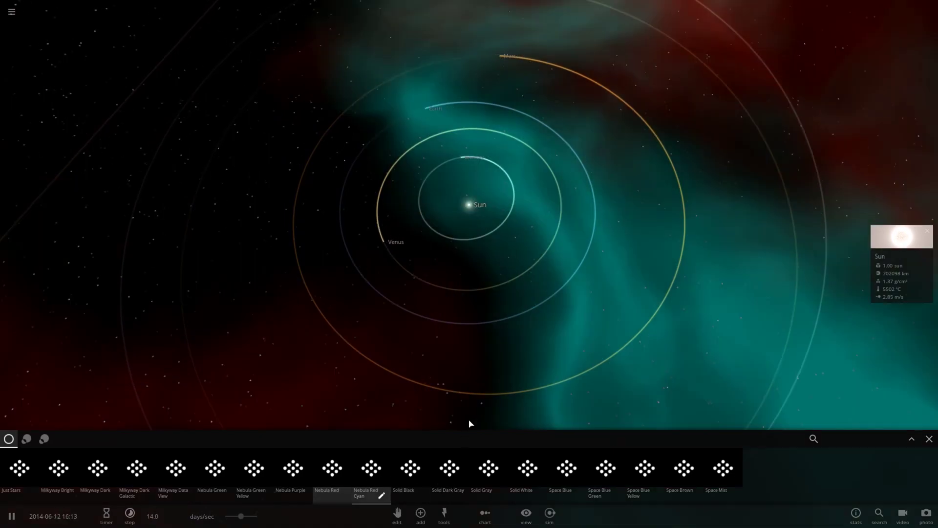
scroll(477, 258, "down", 5)
left_click_drag(479, 259, 468, 194)
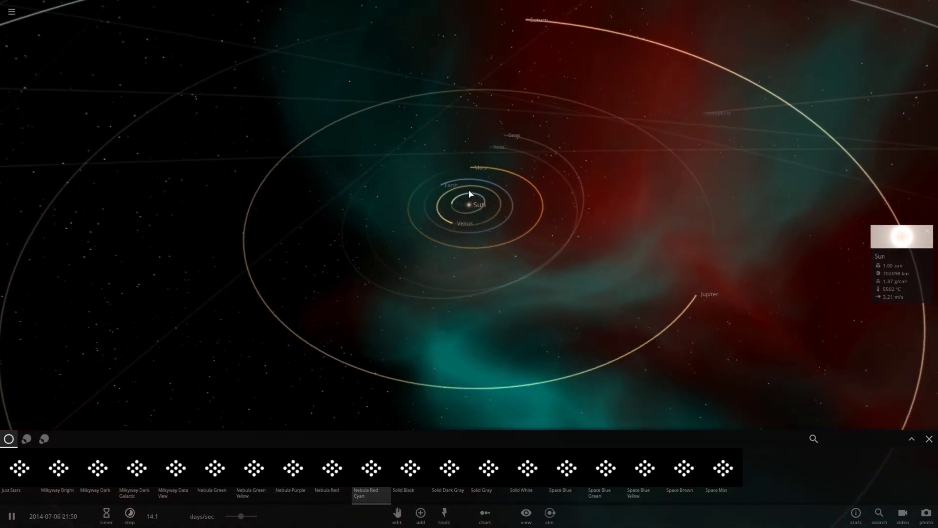
- Pause the simulation and place the star Betelgeuse as a still body at the Sun's position in the centre of Mercury's orbit
scroll(469, 201, "up", 5)
key("space")
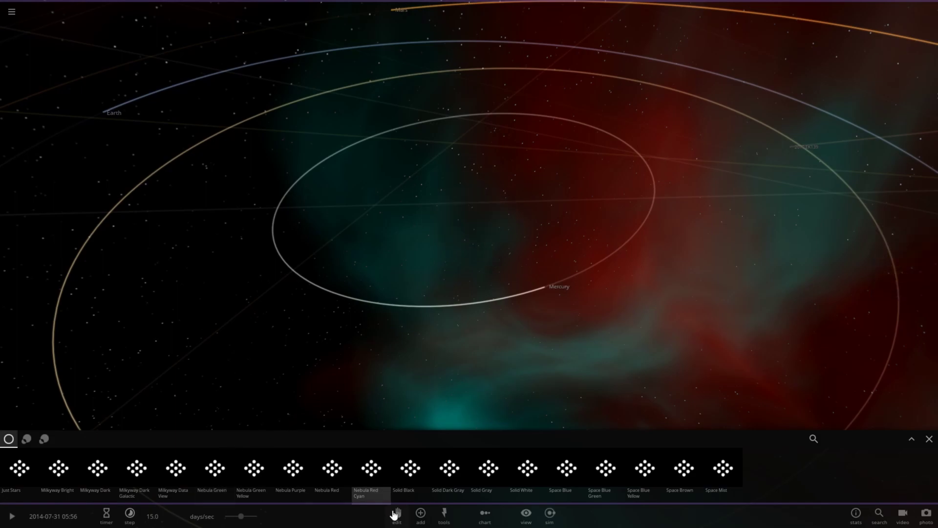
left_click(423, 517)
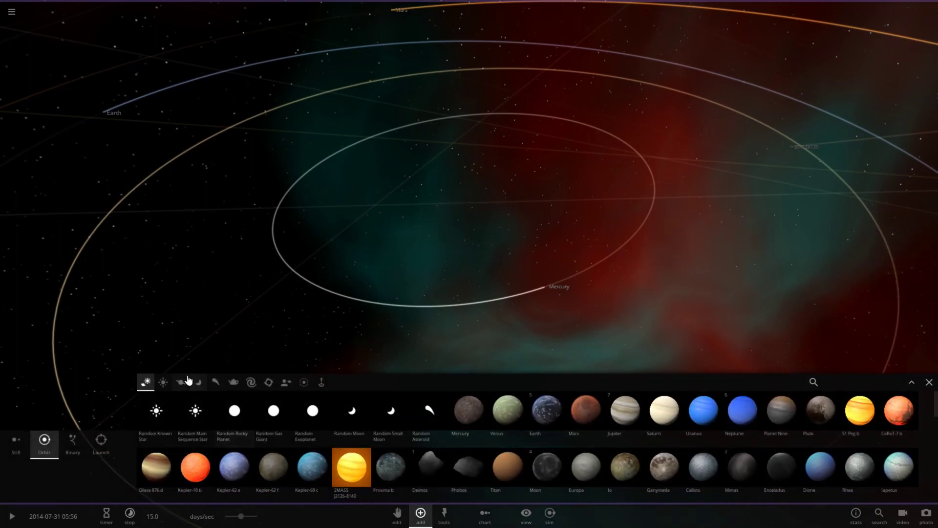
left_click(164, 382)
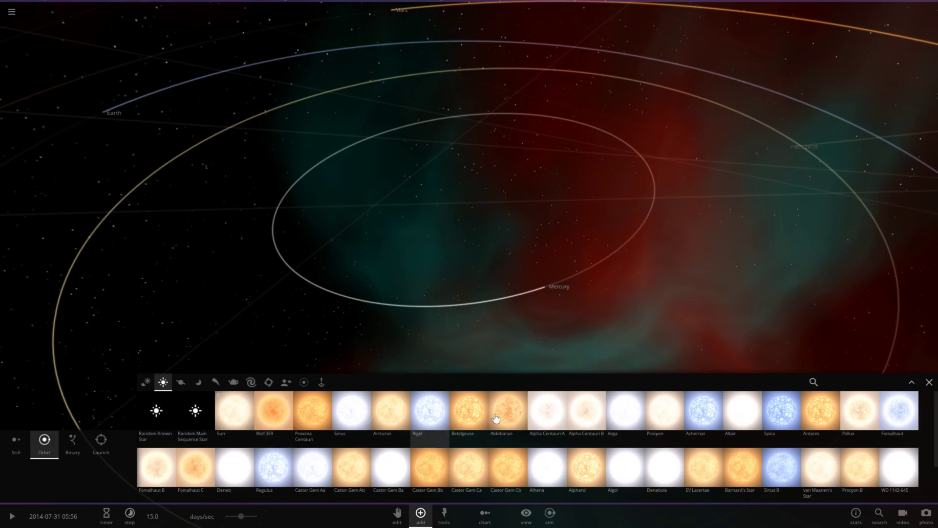
left_click(474, 415)
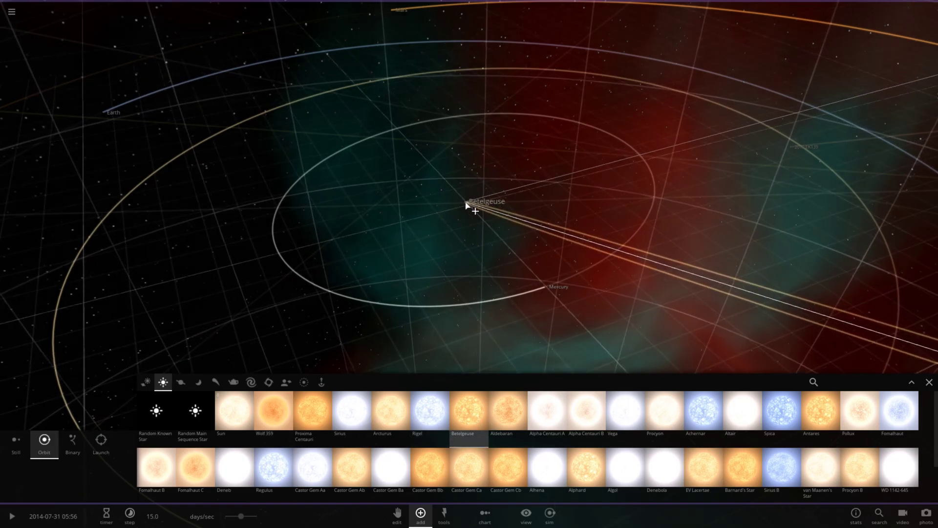
left_click_drag(64, 441, 490, 211)
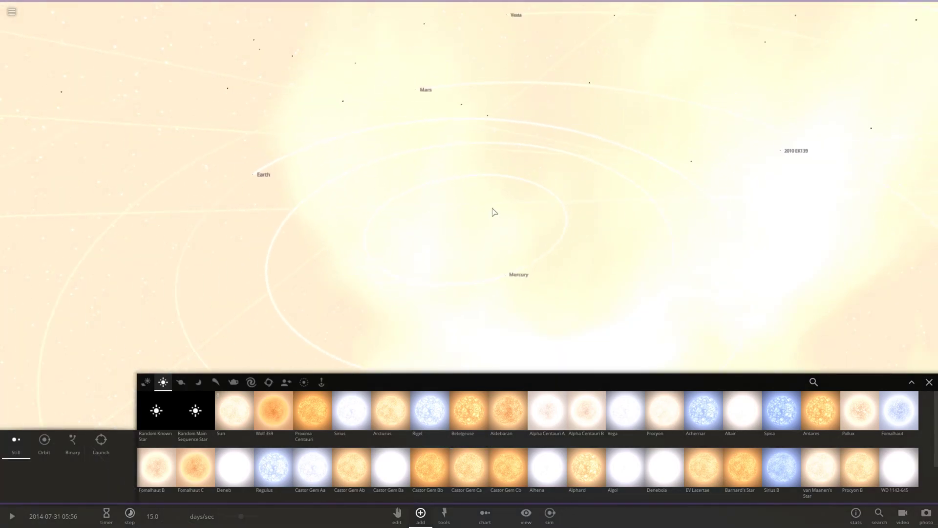
scroll(490, 211, "down", 5)
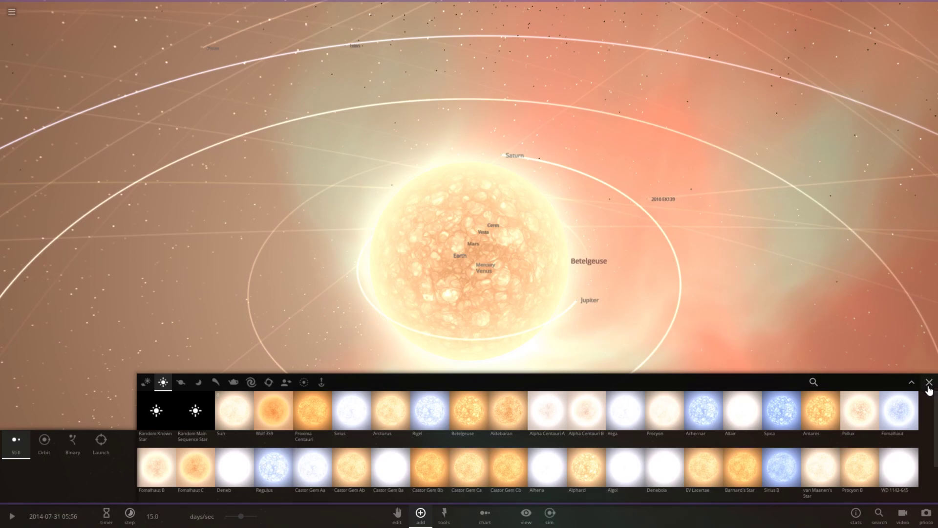
left_click(928, 383)
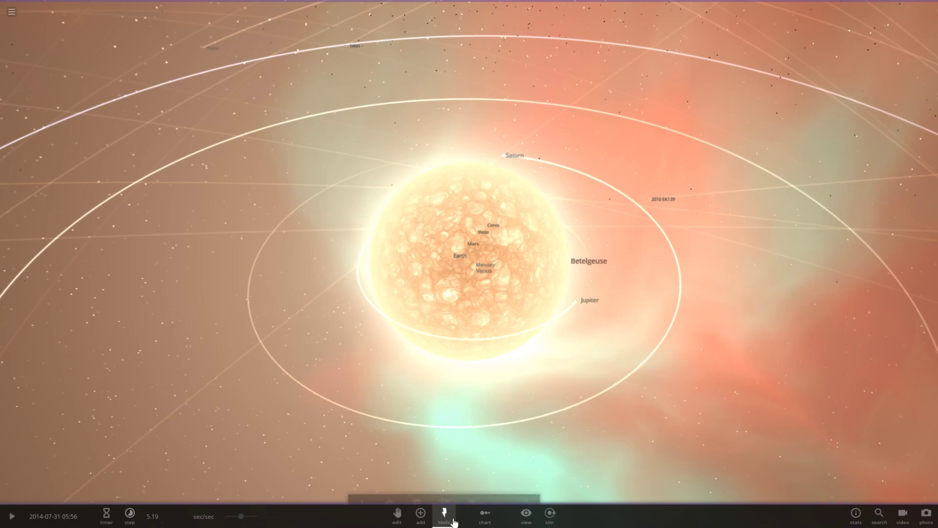
- Look through the simulation-wide actions and set the simulation running again
left_click(362, 487)
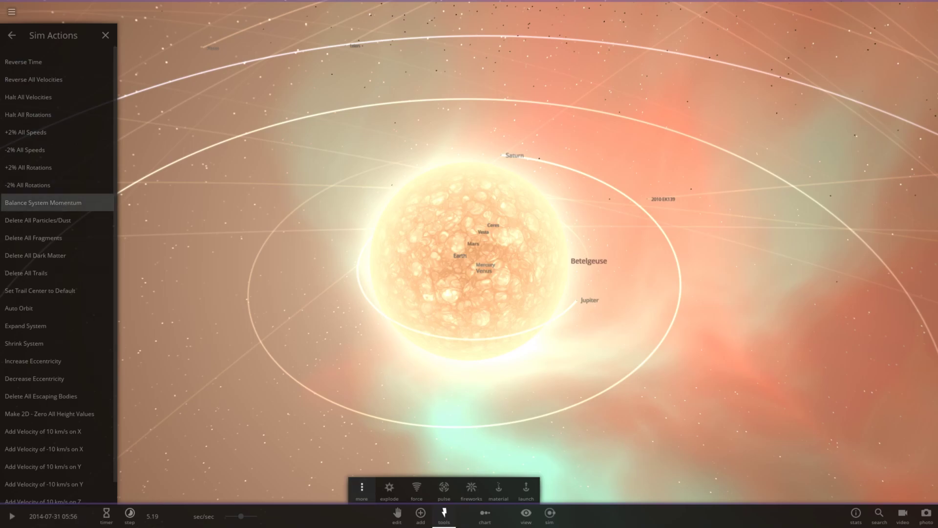
left_click(7, 523)
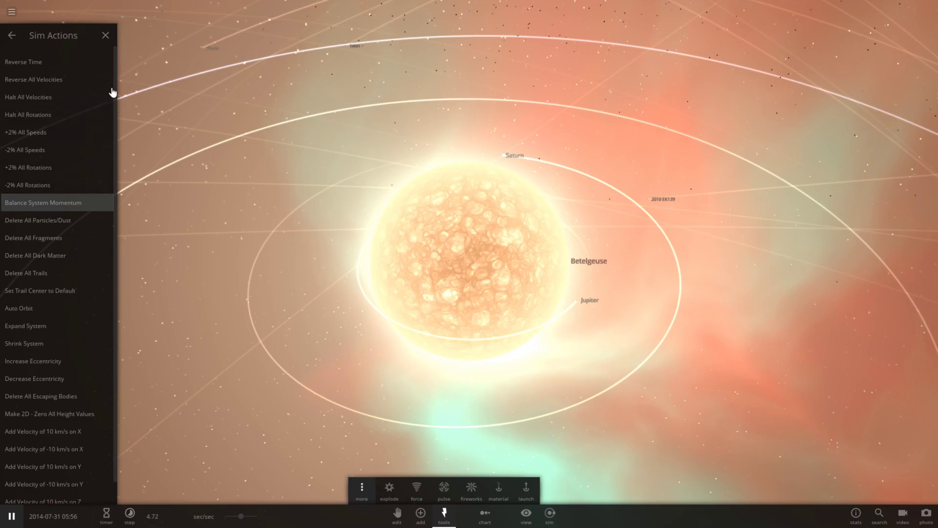
left_click(104, 37)
- Focus on Betelgeuse and examine its size against the planets' orbits from above and at an angle
right_click_drag(411, 310, 403, 348)
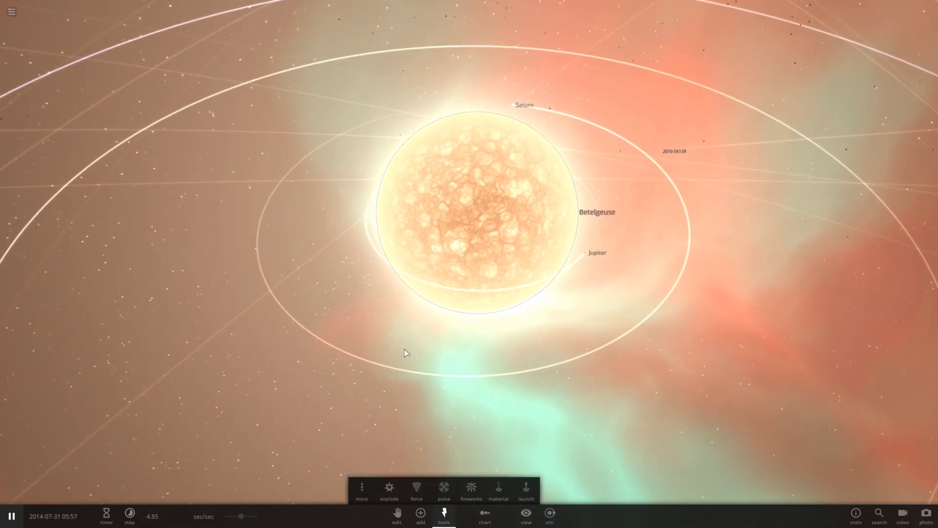
double_click(478, 94)
right_click_drag(478, 95, 450, 224)
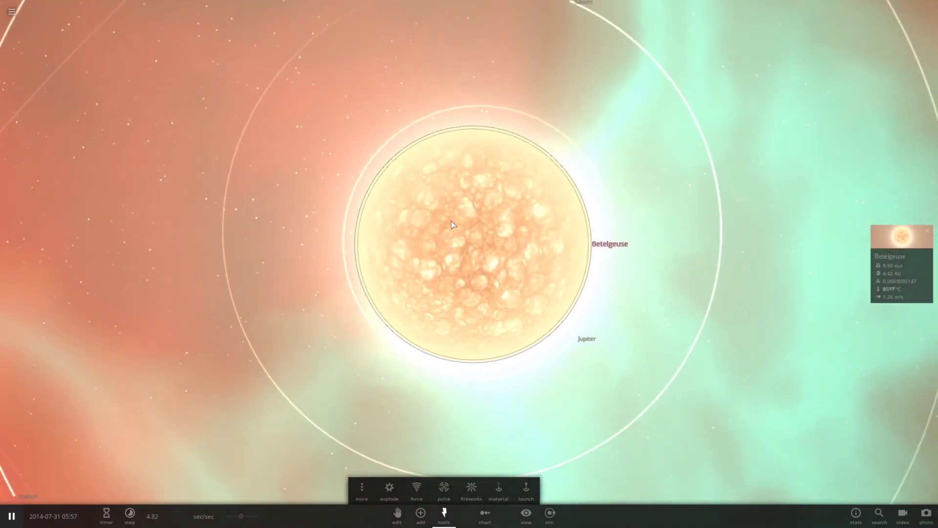
scroll(457, 214, "down", 5)
right_click_drag(454, 285, 373, 391)
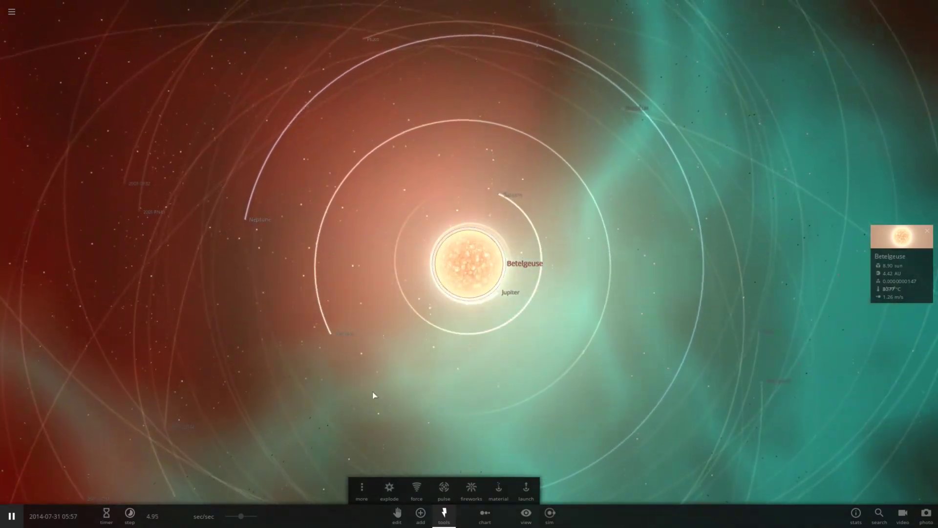
scroll(504, 304, "up", 4)
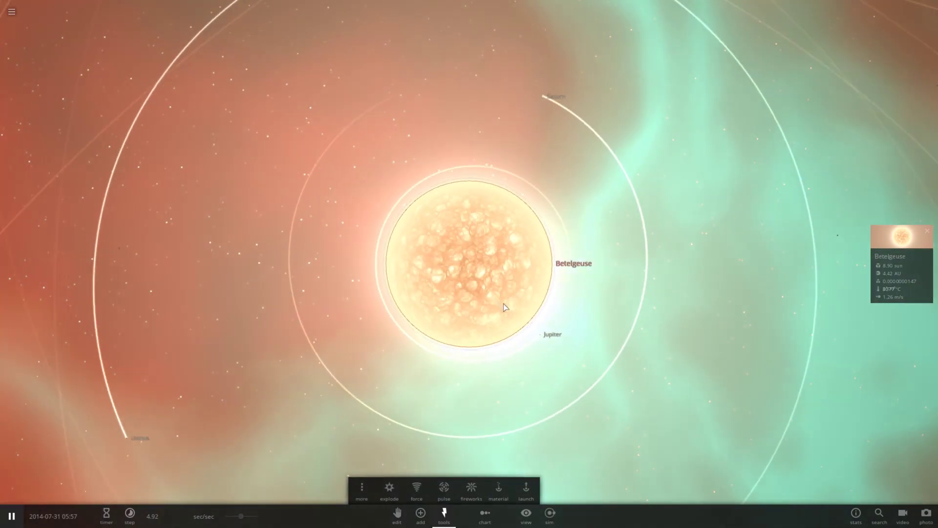
scroll(504, 304, "down", 2)
right_click_drag(503, 304, 471, 224)
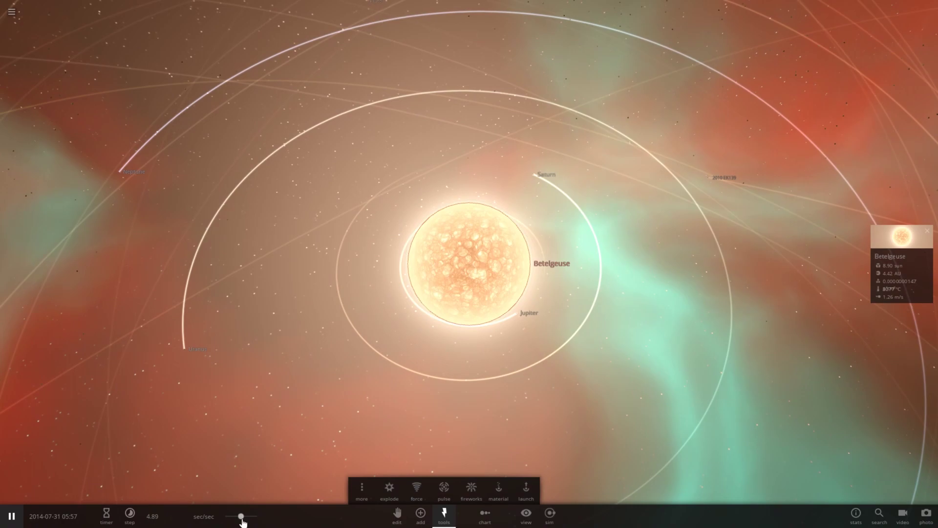
- Speed the simulation up to about 15 mins/sec and show Jupiter's properties
left_click_drag(241, 516, 273, 515)
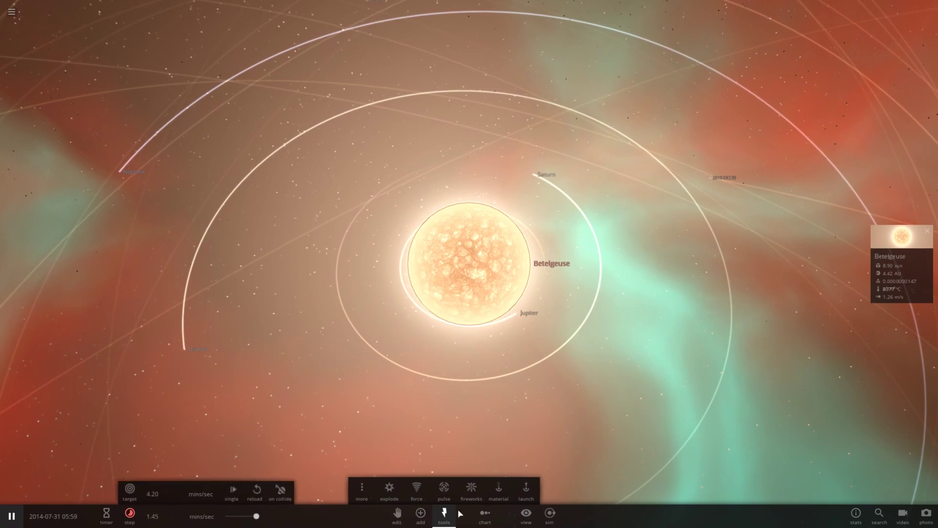
left_click(515, 317)
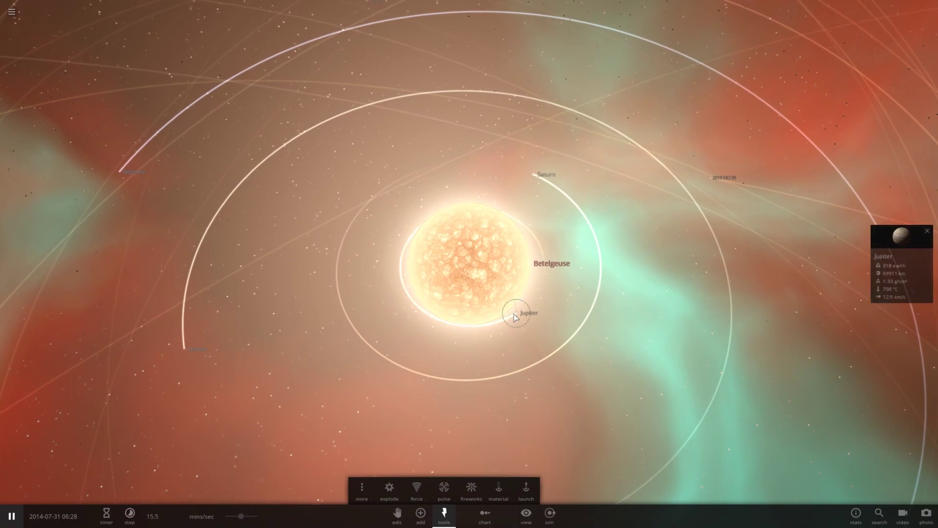
left_click(902, 234)
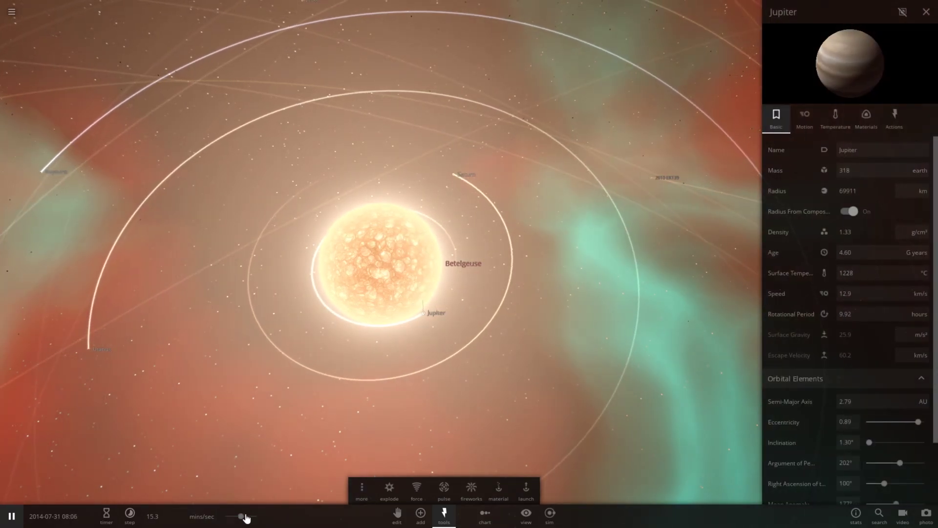
- Speed the simulation up to about 3.5 months/sec while watching Jupiter close to Betelgeuse
left_click_drag(246, 518, 261, 516)
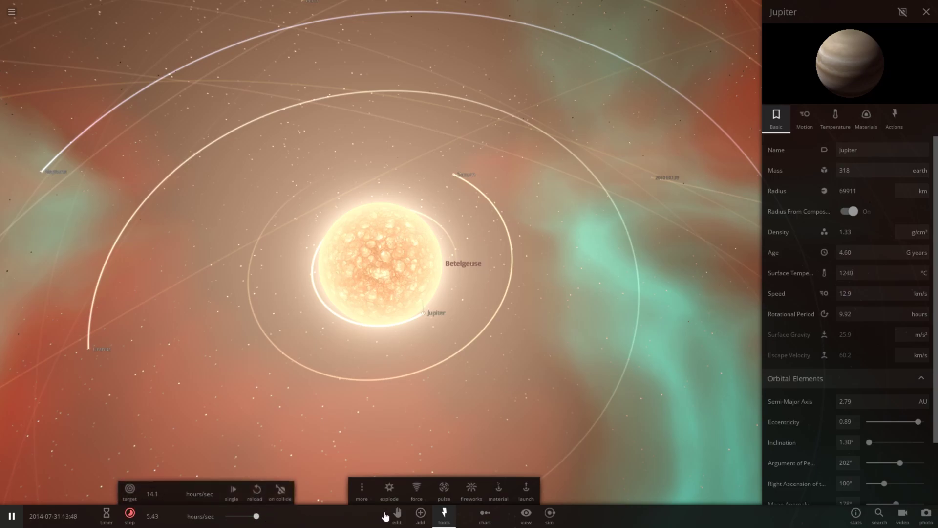
left_click_drag(389, 514, 386, 513)
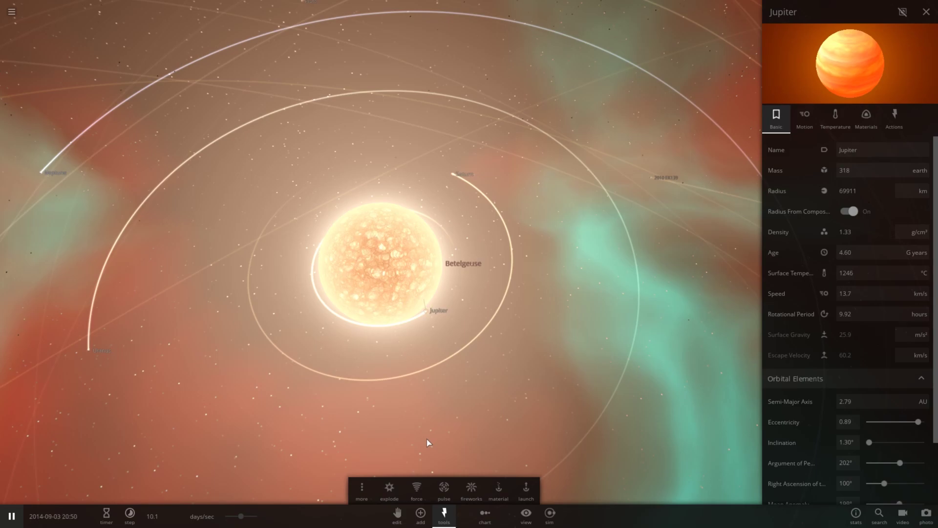
left_click_drag(241, 518, 280, 520)
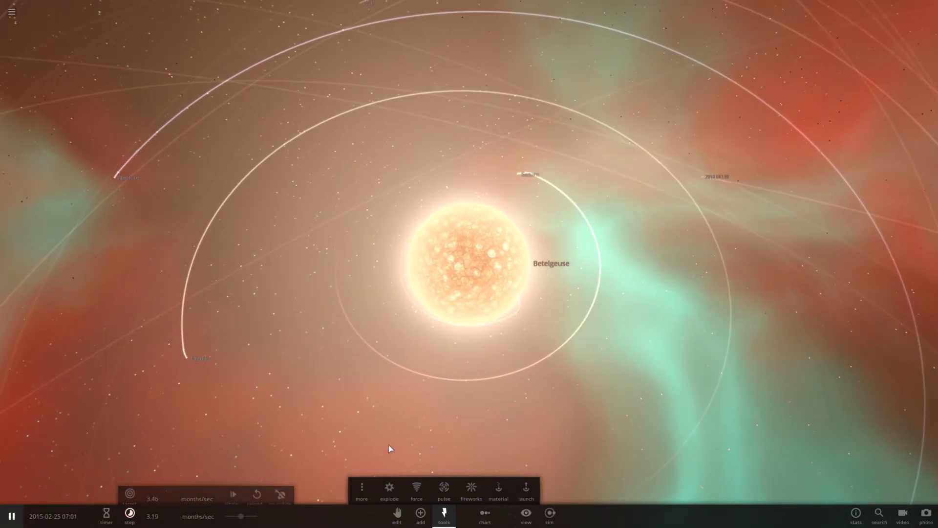
- Inspect Betelgeuse's properties and object actions with time paused, and resume the simulation to watch the outer planets' paths
left_click(512, 278)
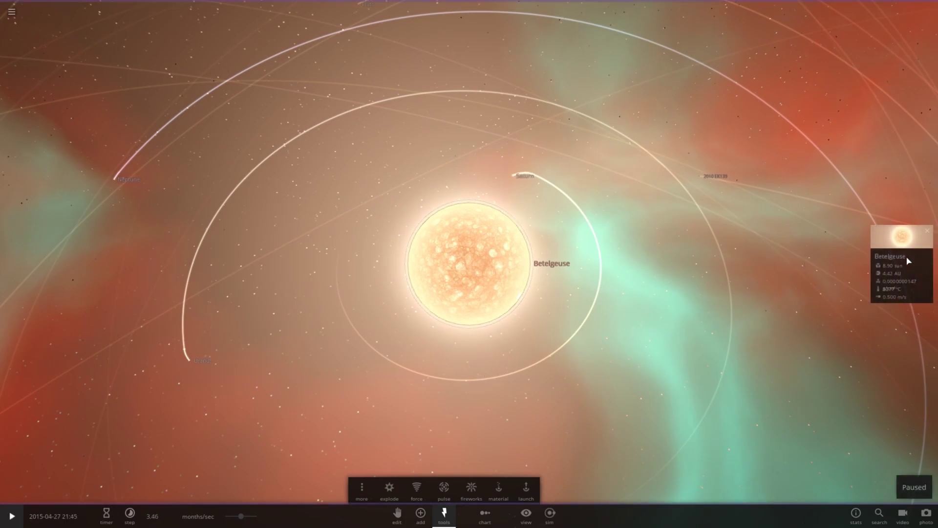
left_click(901, 240)
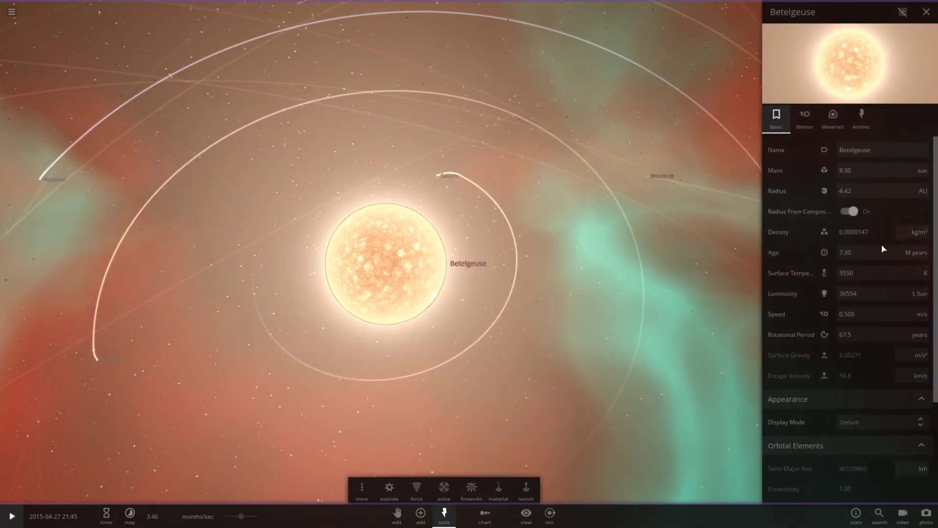
left_click(844, 128)
left_click(863, 126)
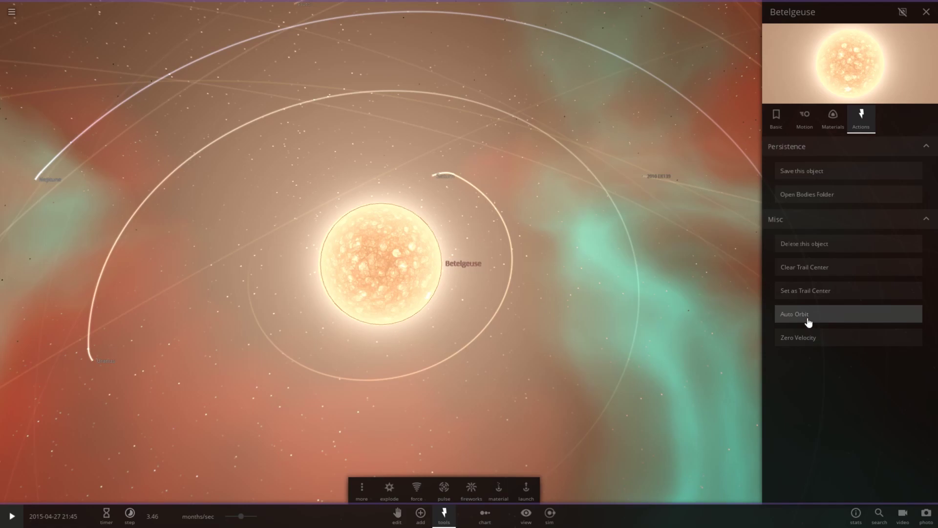
left_click(19, 519)
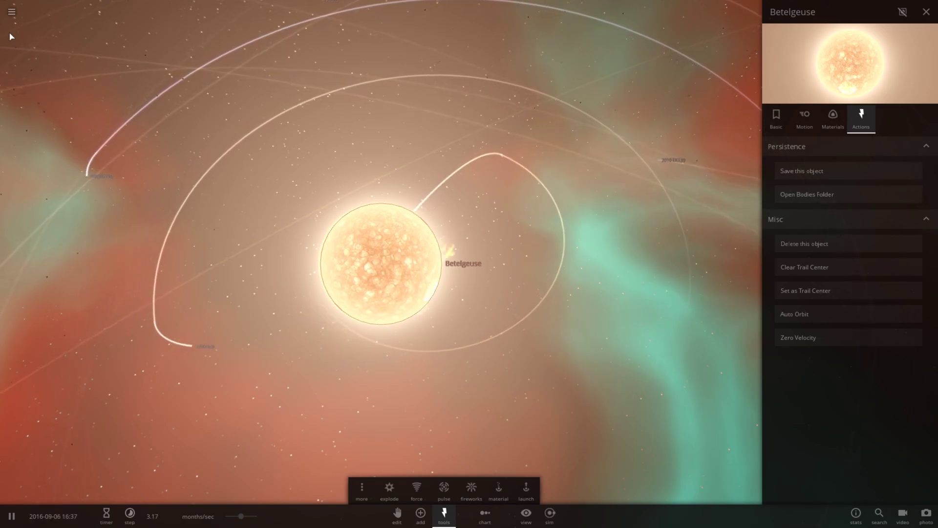
- Apply Auto Orbit to the whole simulation, and load a fresh Solar System simulation
left_click(364, 492)
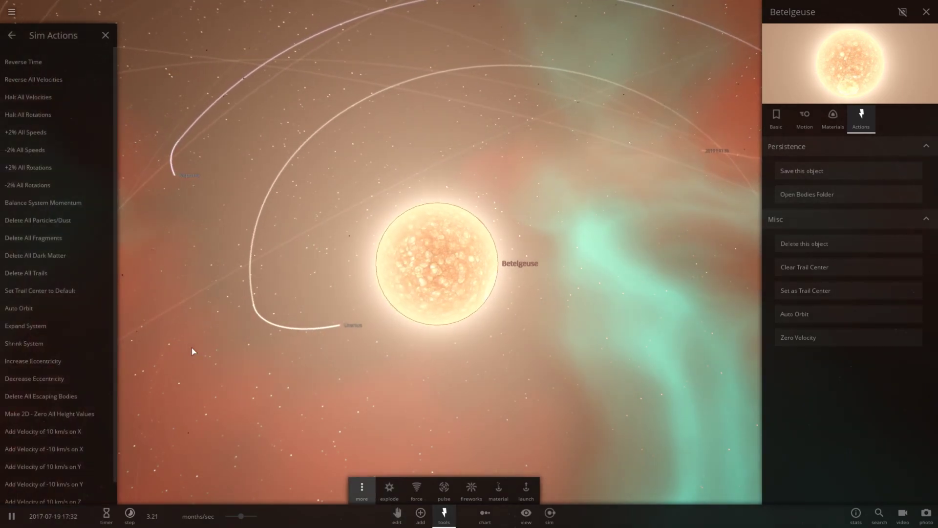
left_click(61, 207)
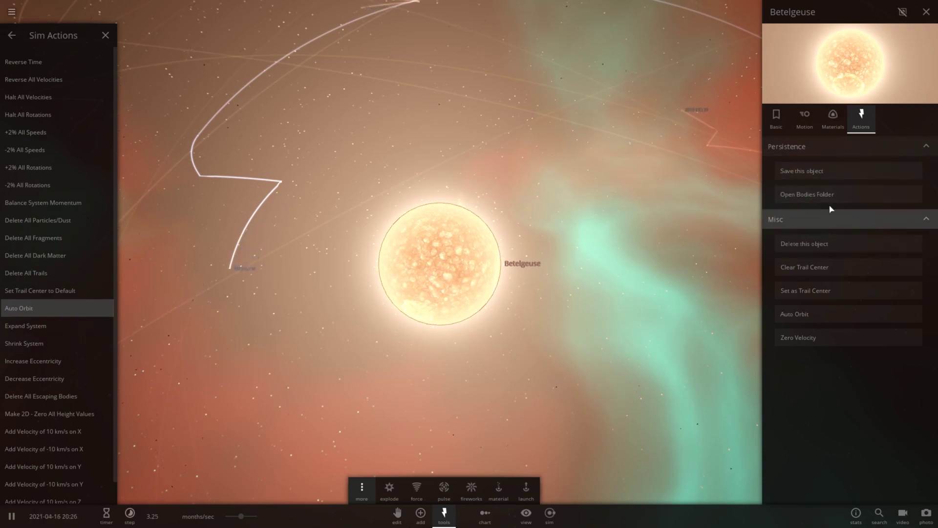
left_click(12, 11)
left_click(24, 63)
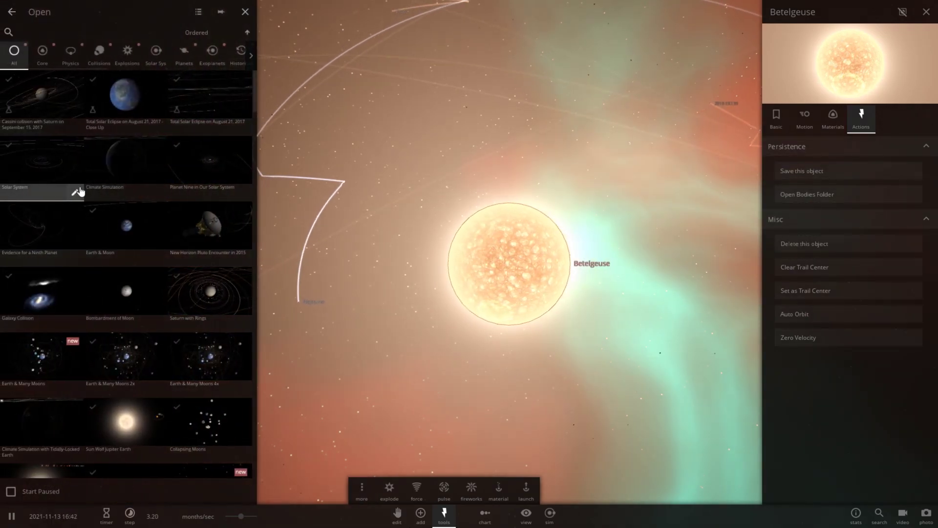
left_click(63, 177)
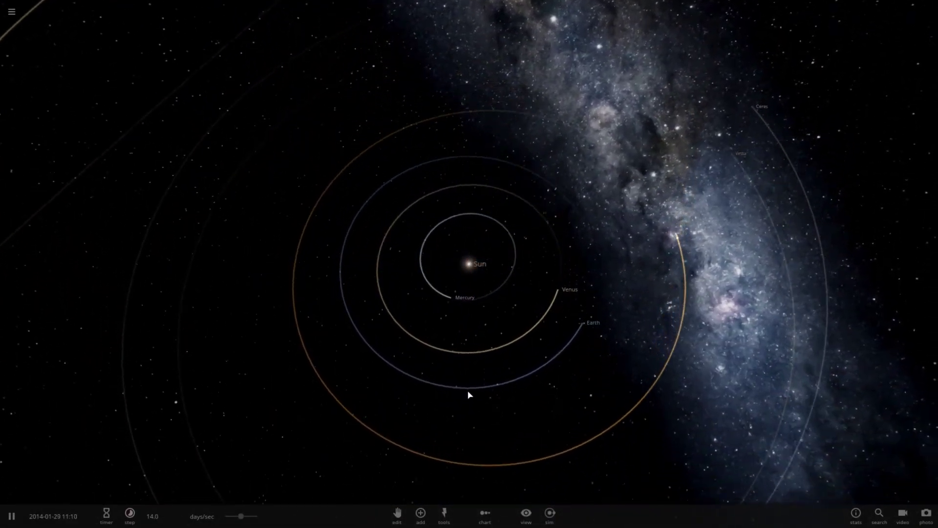
- Change the simulation's background to Space Blue Yellow
left_click(524, 523)
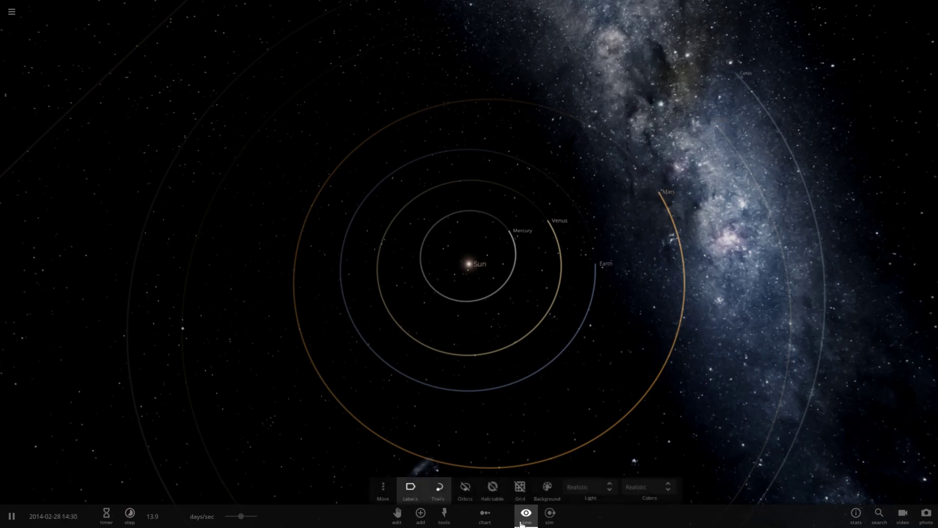
left_click(546, 490)
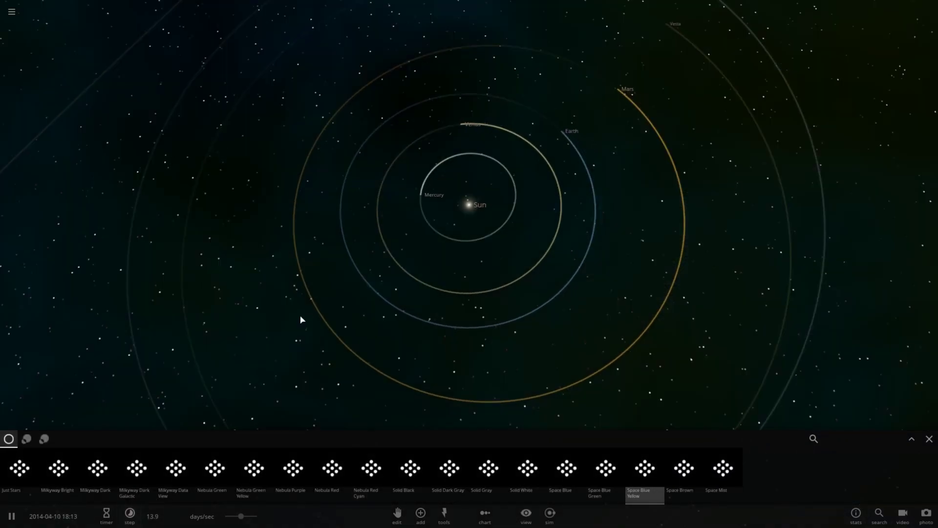
mouse_move(300, 320)
left_mouse_down()
mouse_move(301, 182)
mouse_move(305, 310)
left_mouse_up()
- Pause the simulation and replace the Sun with a still Betelgeuse at the centre of Mercury's orbit
key("space")
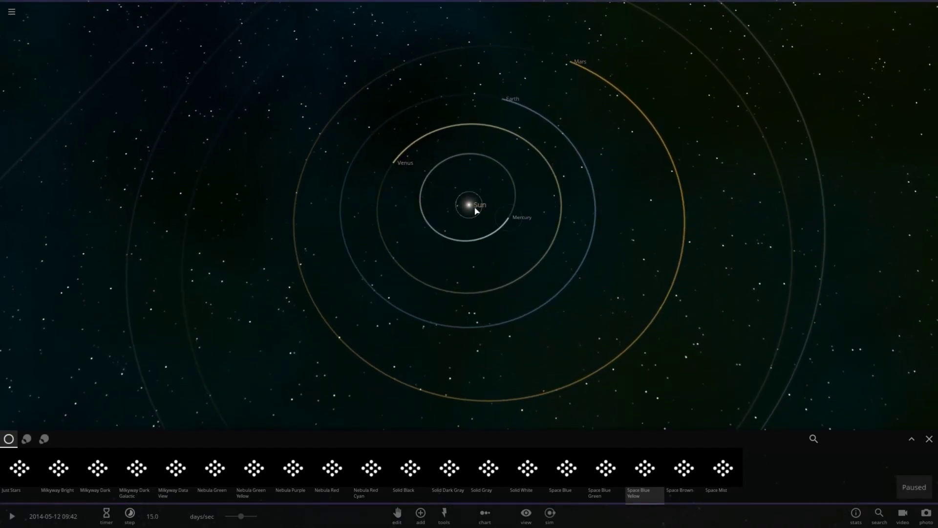
left_click(421, 514)
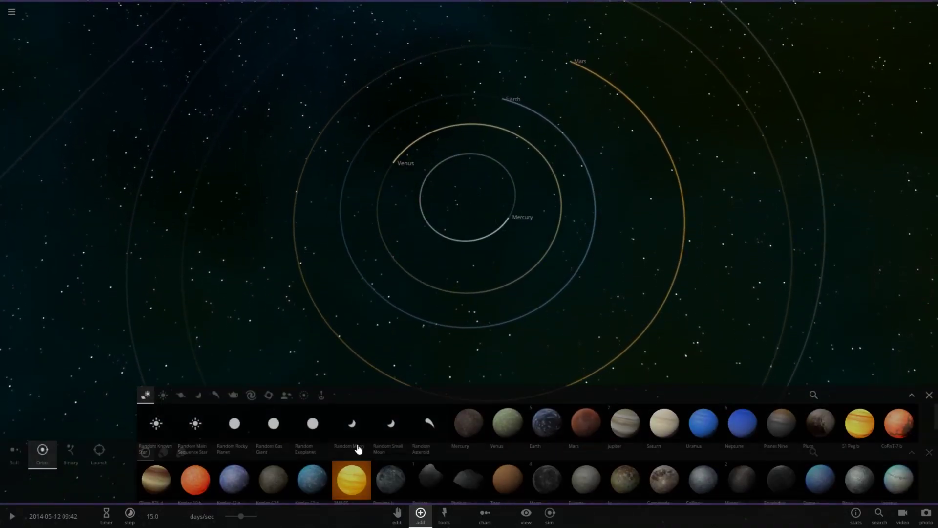
left_click(164, 382)
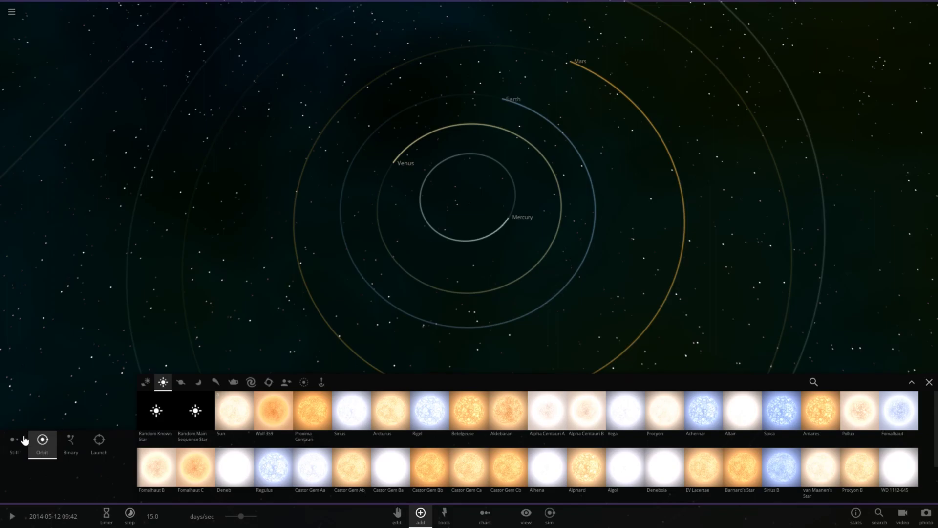
left_click(458, 403)
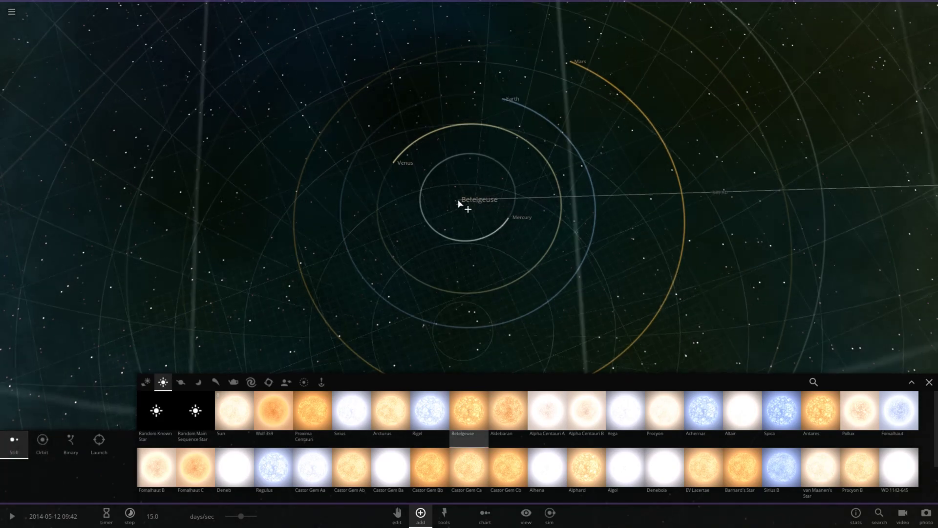
left_click(467, 200)
scroll(464, 204, "down", 10)
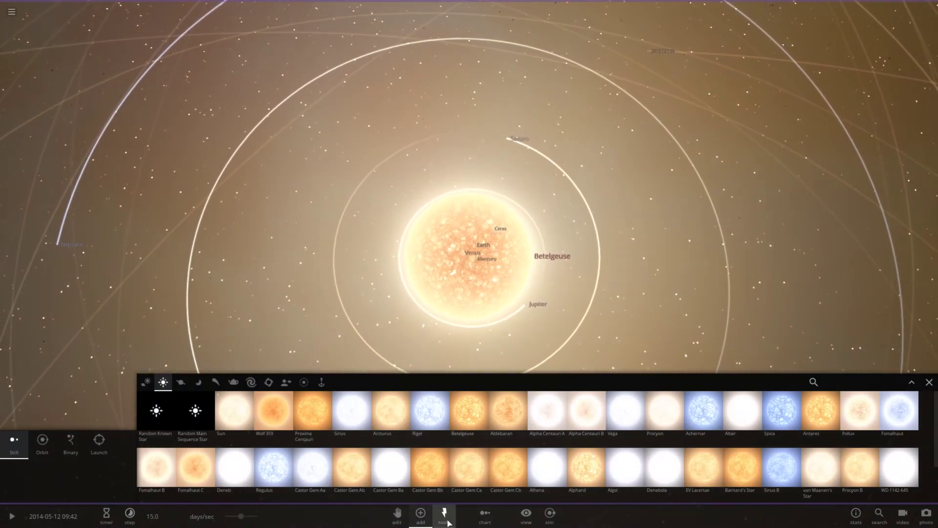
- Apply Auto Orbit to all bodies and run the simulation at about 2.6 months/sec
left_click(445, 517)
left_click(356, 498)
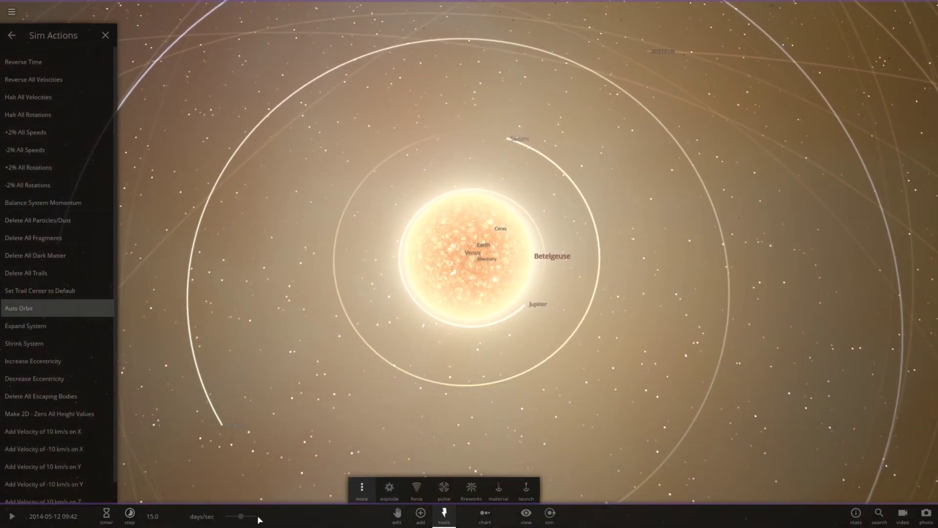
left_click(129, 513)
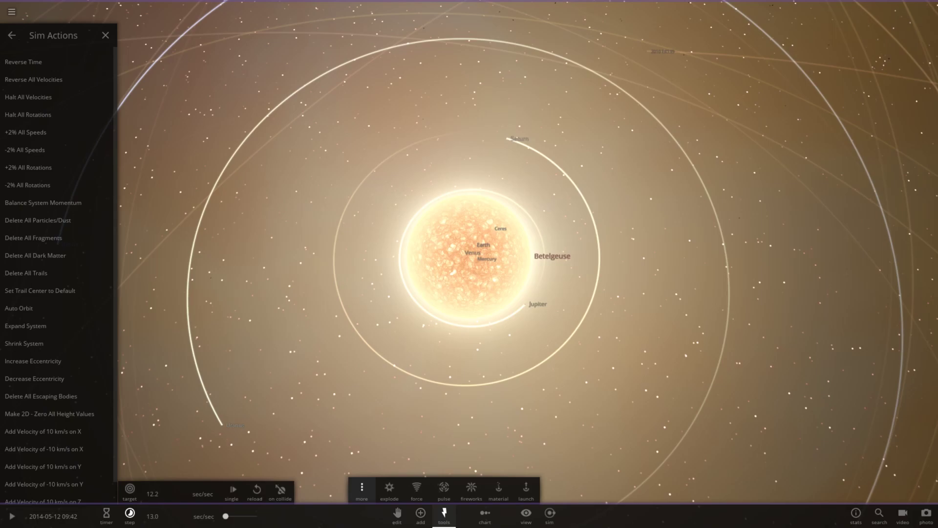
key("space")
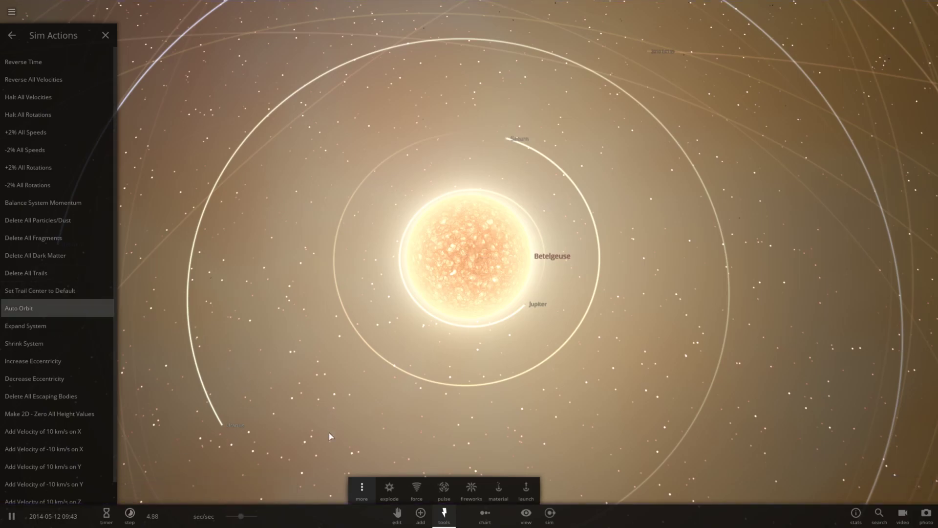
left_click_drag(239, 521, 256, 516)
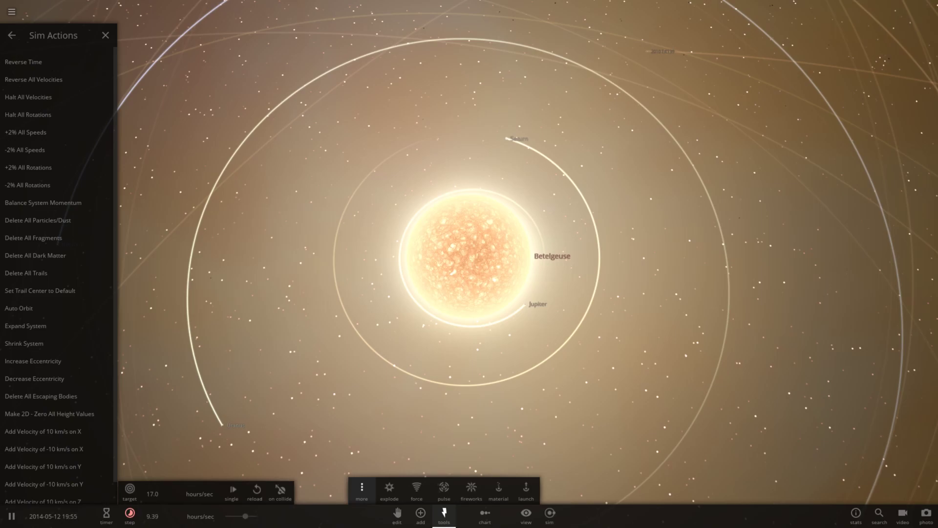
left_click_drag(241, 518, 256, 516)
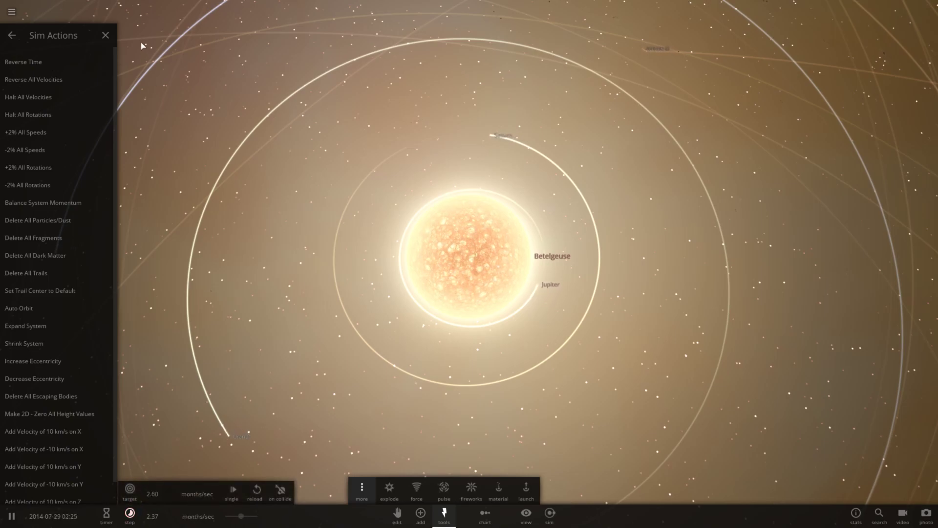
- Close the simulation actions and show Jupiter's full properties
left_click(105, 35)
left_click(547, 249)
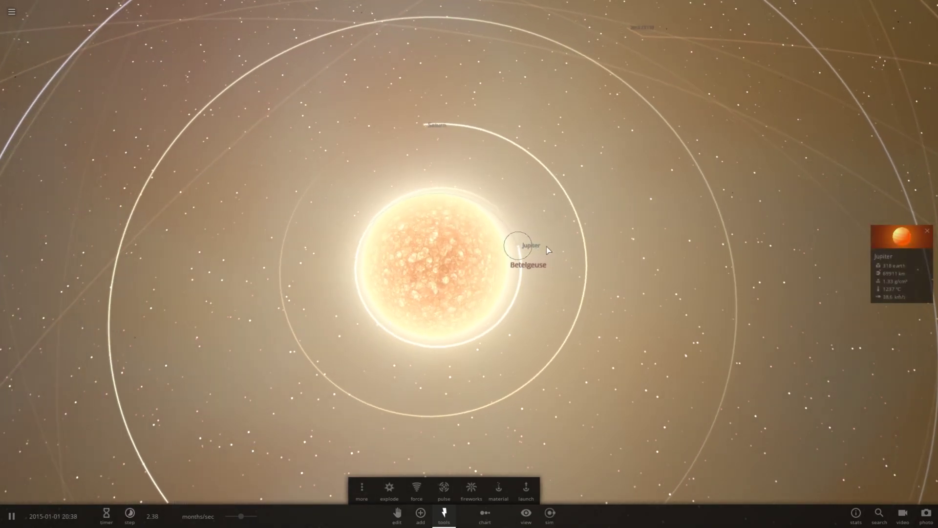
left_click(910, 244)
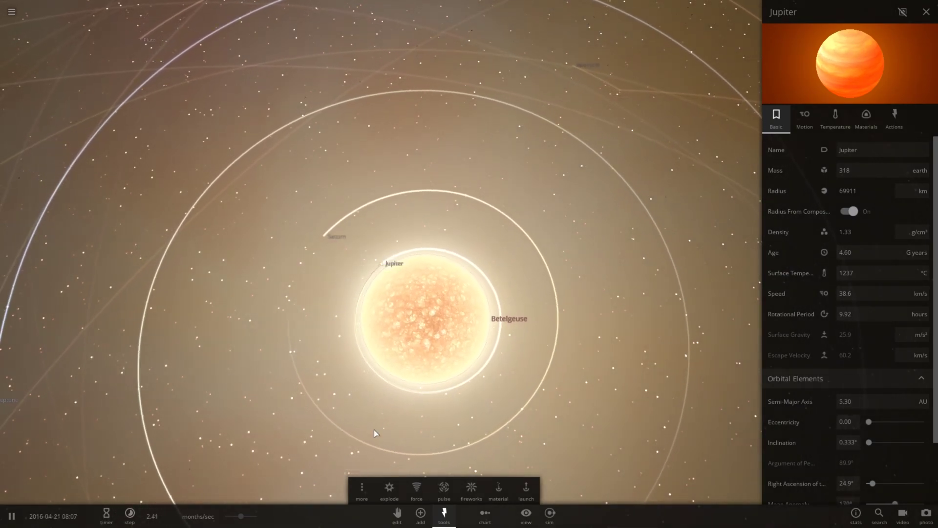
- Show Betelgeuse's properties and display its surface temperature in °C
left_click(460, 263)
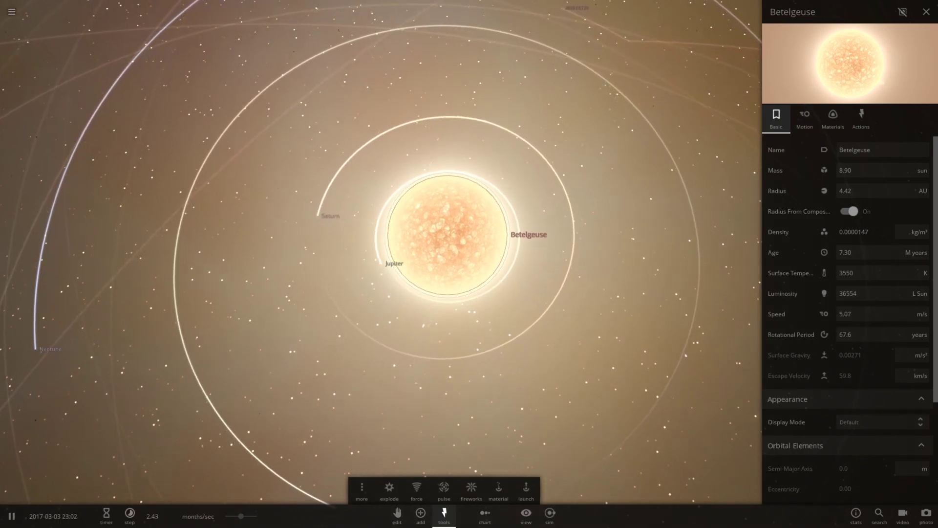
left_click(920, 273)
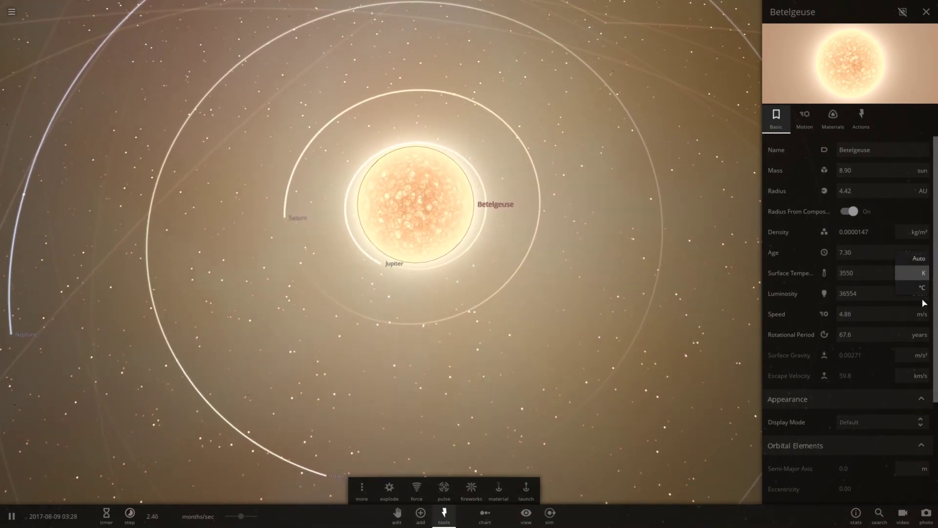
left_click(916, 291)
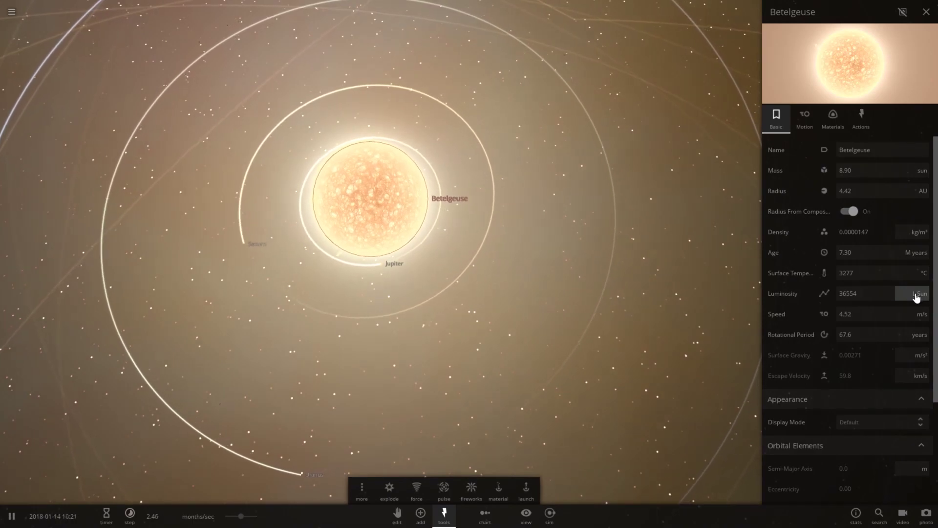
left_click(918, 273)
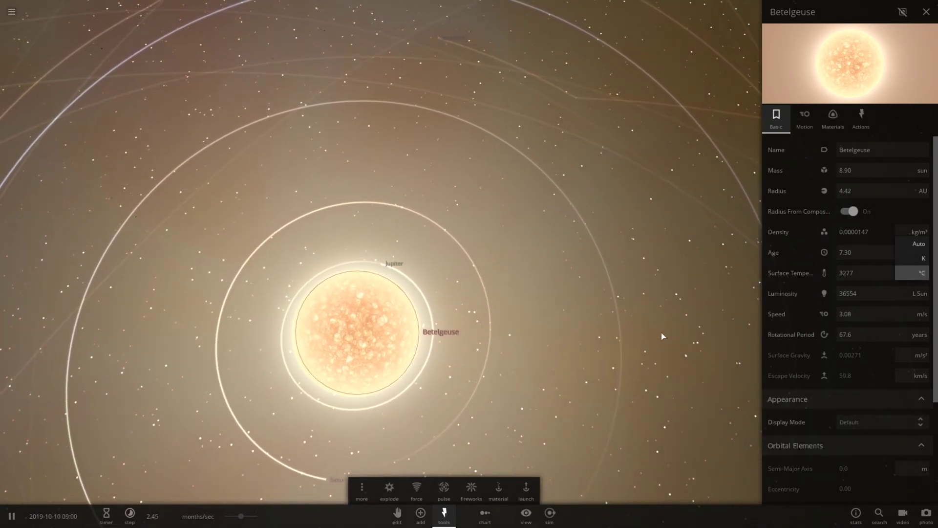
left_click(911, 273)
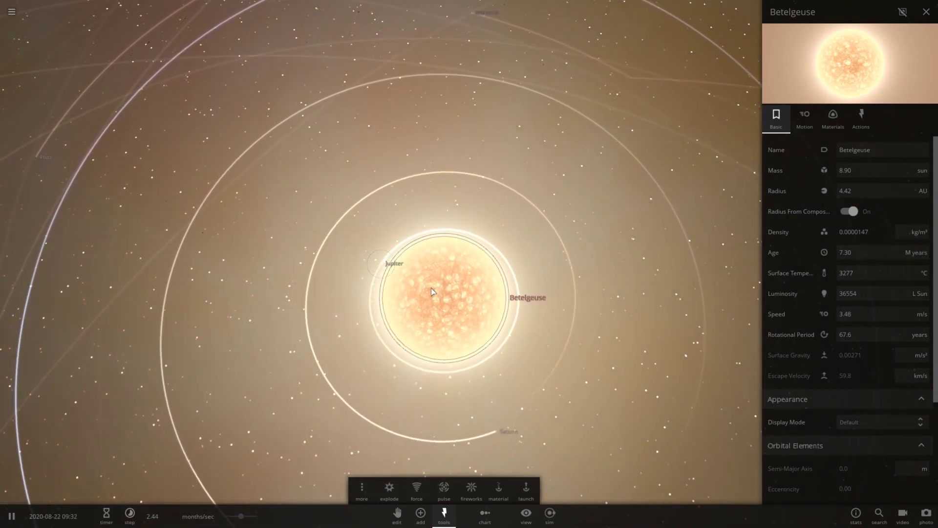
- Compare Jupiter's properties with Betelgeuse's, and deselect the star
left_click(387, 271)
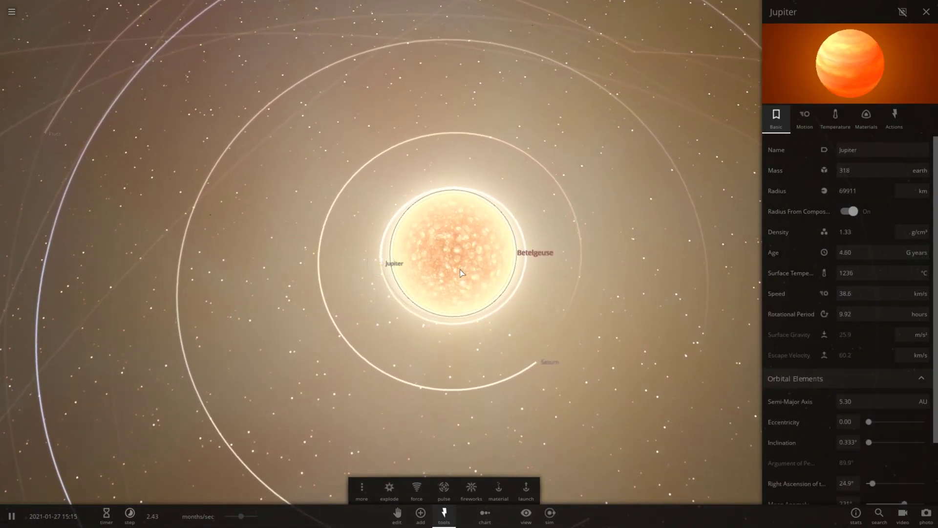
left_click(445, 273)
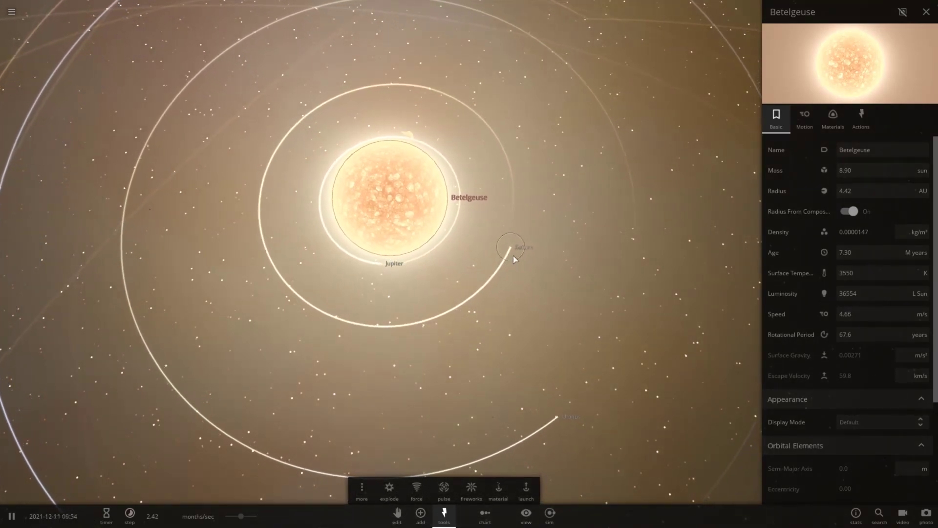
left_click(488, 244)
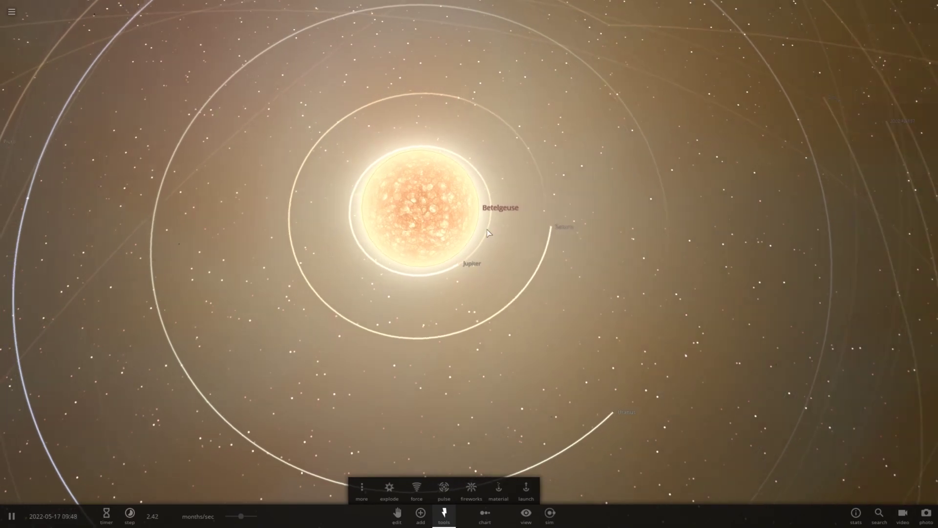
- Focus on Jupiter and examine its surface and its orbit around Betelgeuse from an angle
double_click(470, 267)
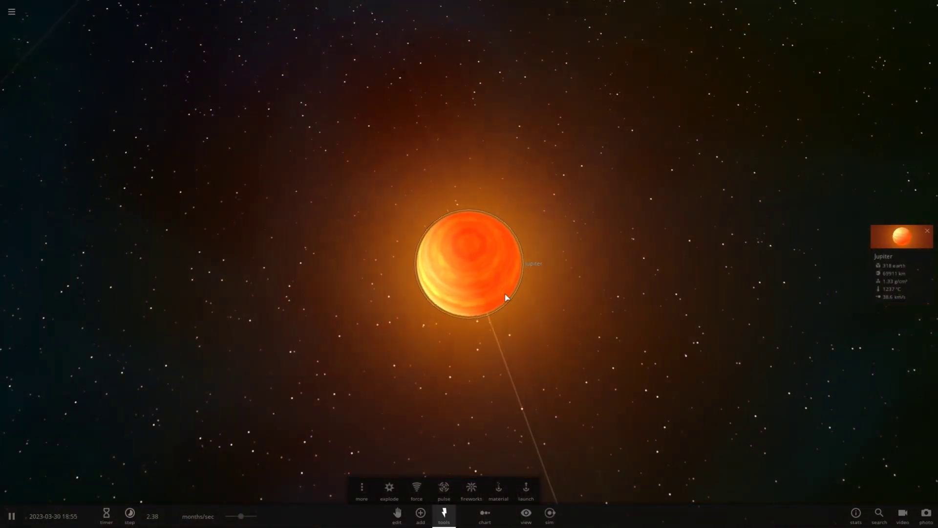
left_click_drag(504, 298, 400, 155)
scroll(418, 190, "down", 3)
scroll(419, 192, "down", 10)
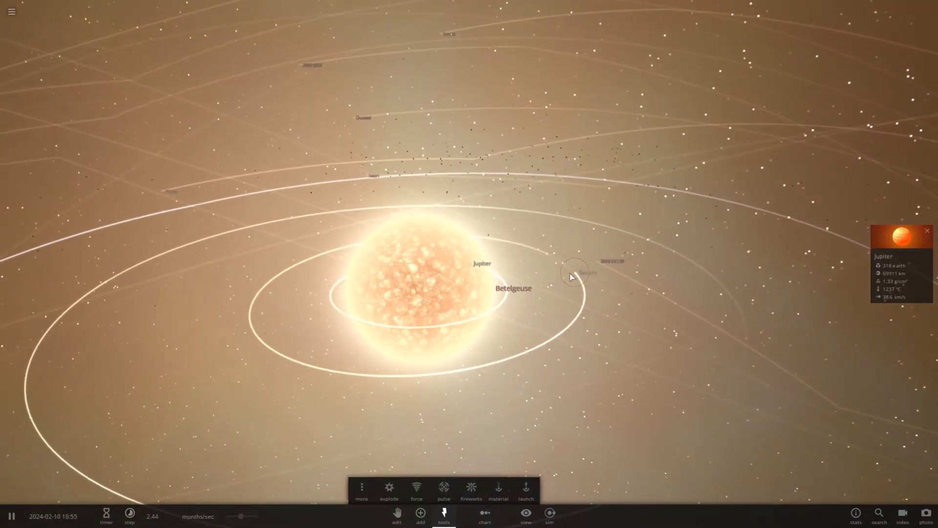
- Inspect the properties of Saturn, Uranus and Neptune, including their surface temperatures
left_click(621, 279)
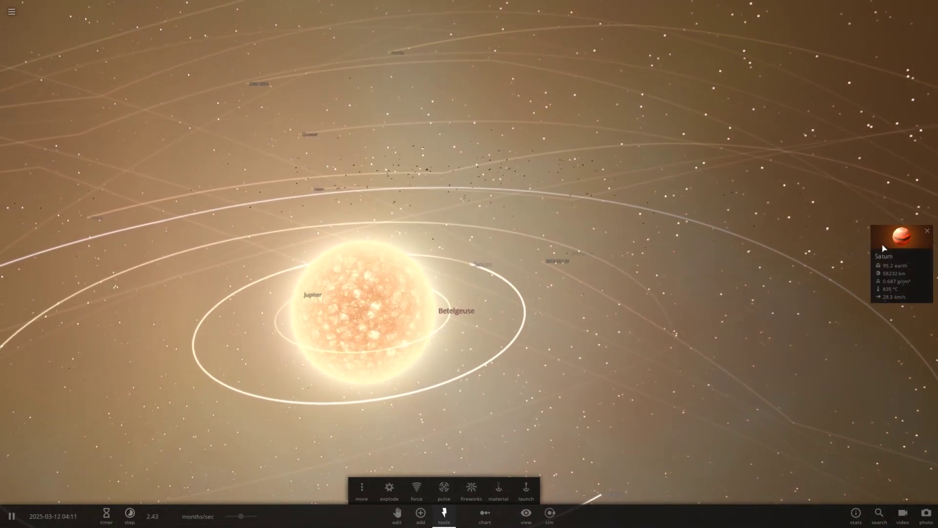
left_click(884, 249)
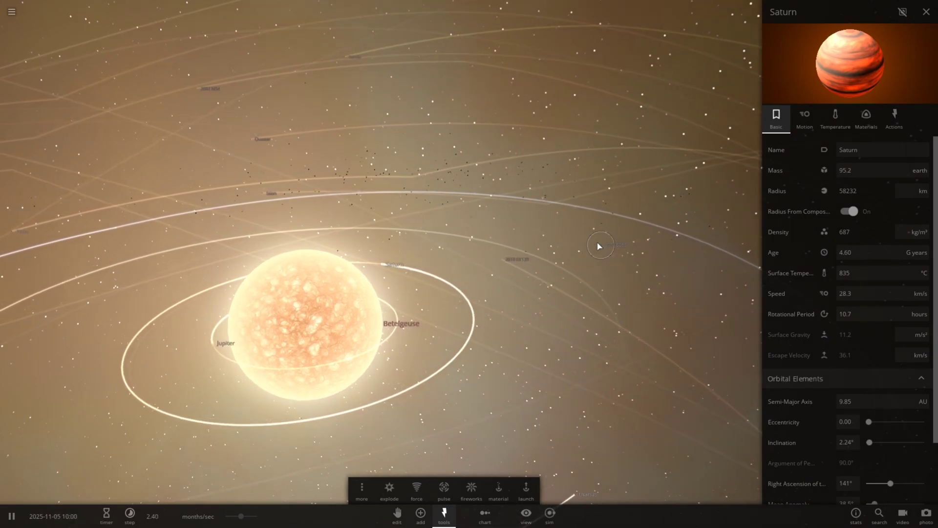
left_click_drag(567, 256, 518, 367)
scroll(436, 340, "down", 2)
scroll(437, 344, "down", 5)
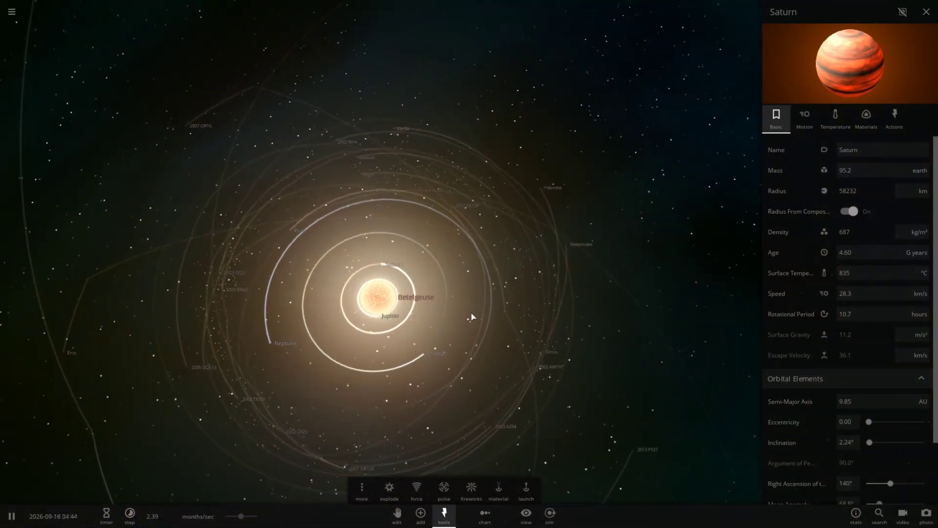
left_click(451, 346)
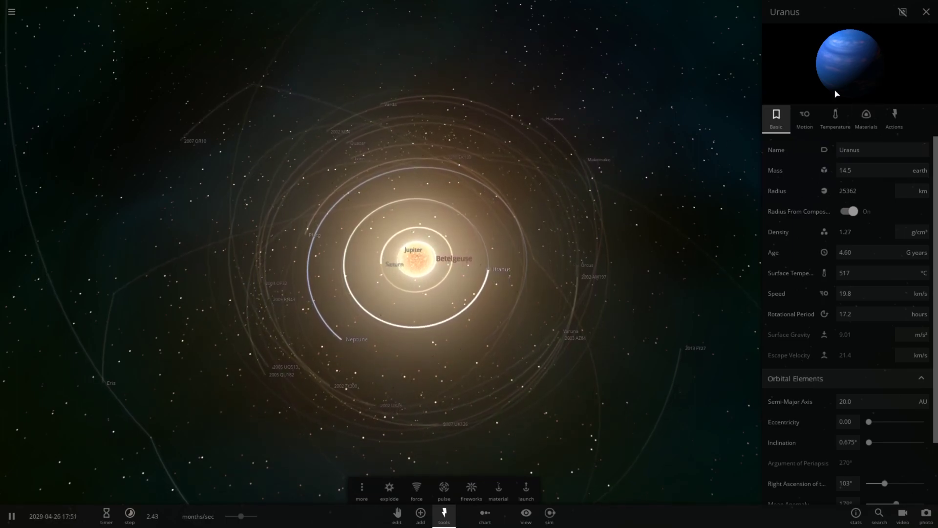
left_click(343, 337)
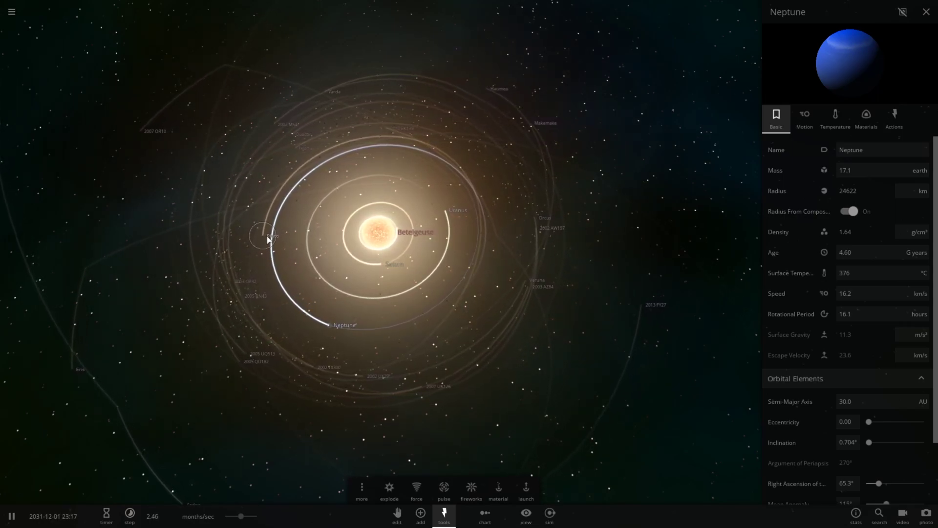
- Focus on Pluto and examine its surface and properties up close
double_click(263, 244)
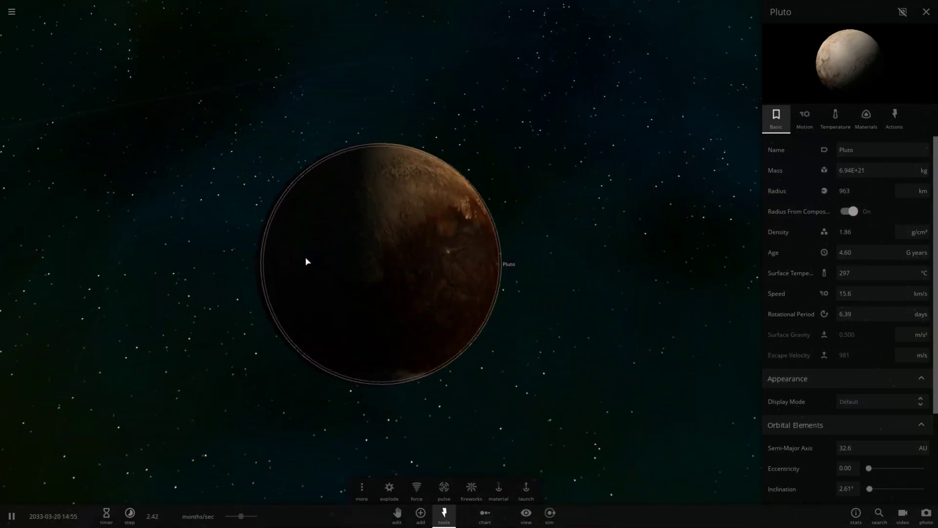
left_click_drag(307, 262, 484, 203)
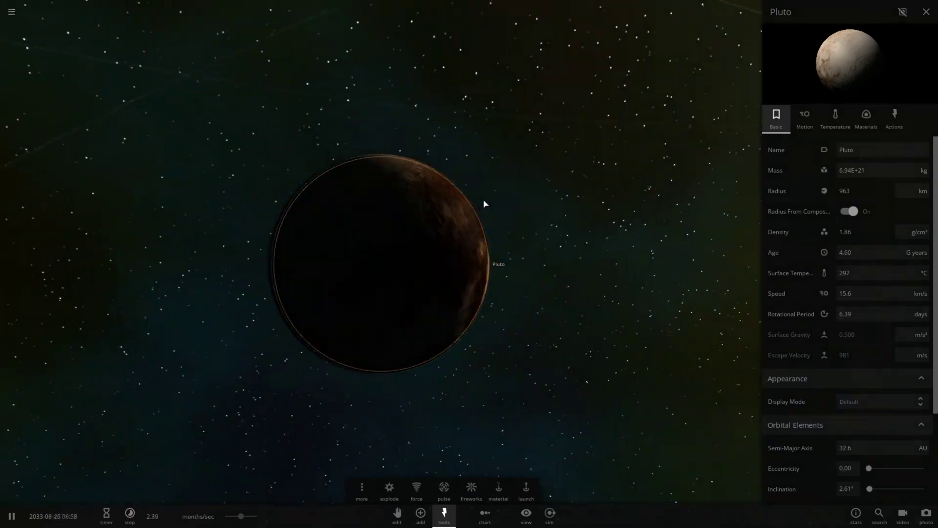
- Examine Pluto's lit and dark sides from several angles and distances
scroll(469, 203, "down", 3)
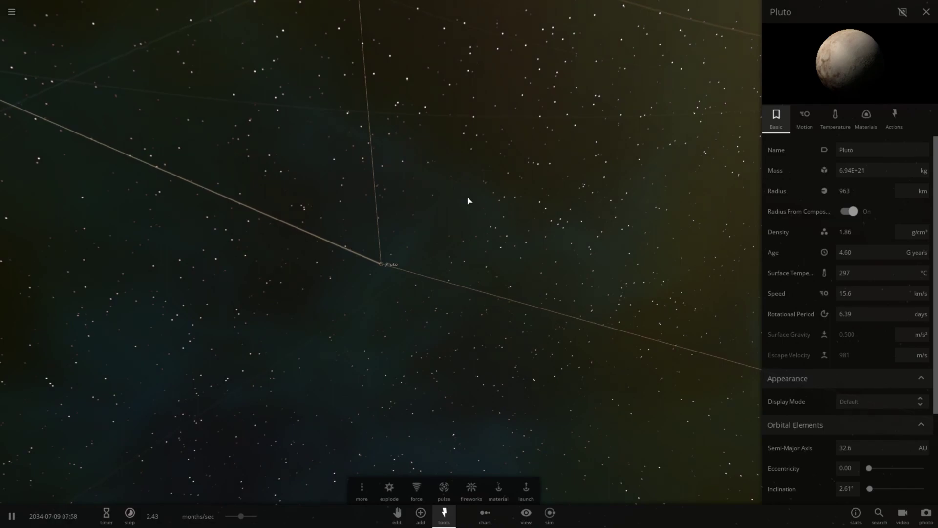
scroll(469, 200, "up", 3)
scroll(469, 201, "down", 2)
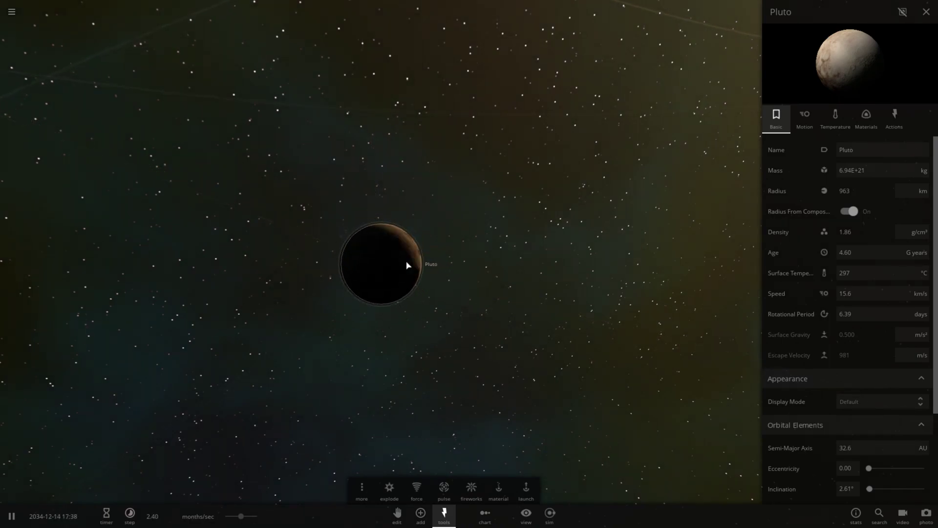
left_click_drag(406, 265, 564, 277)
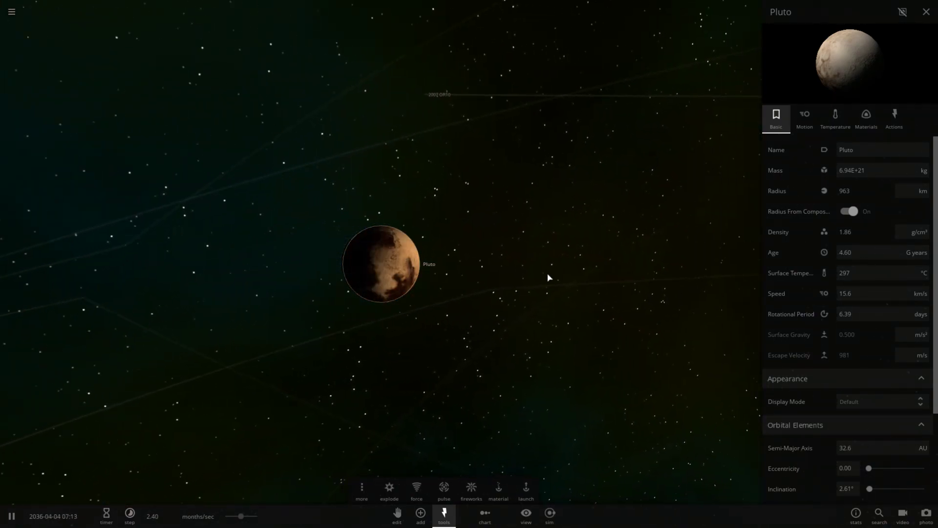
left_click_drag(428, 278, 438, 275)
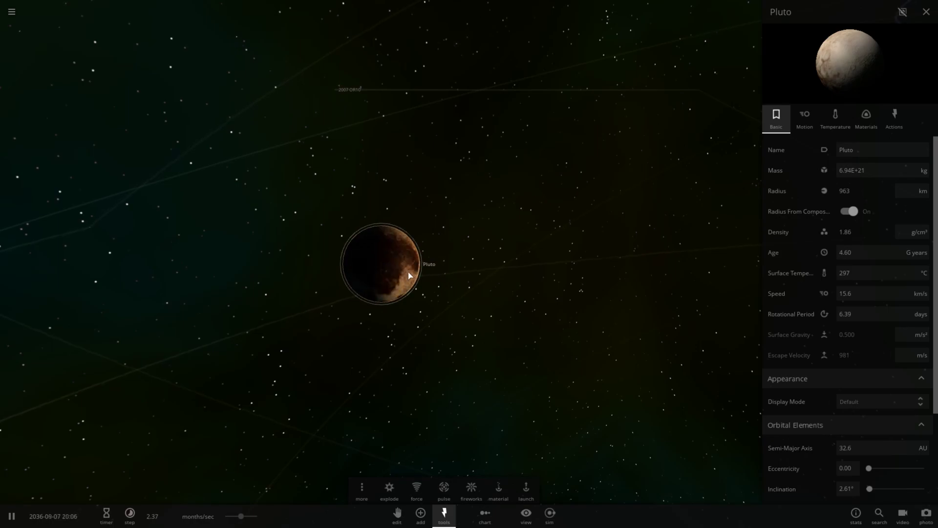
left_click_drag(398, 277, 409, 260)
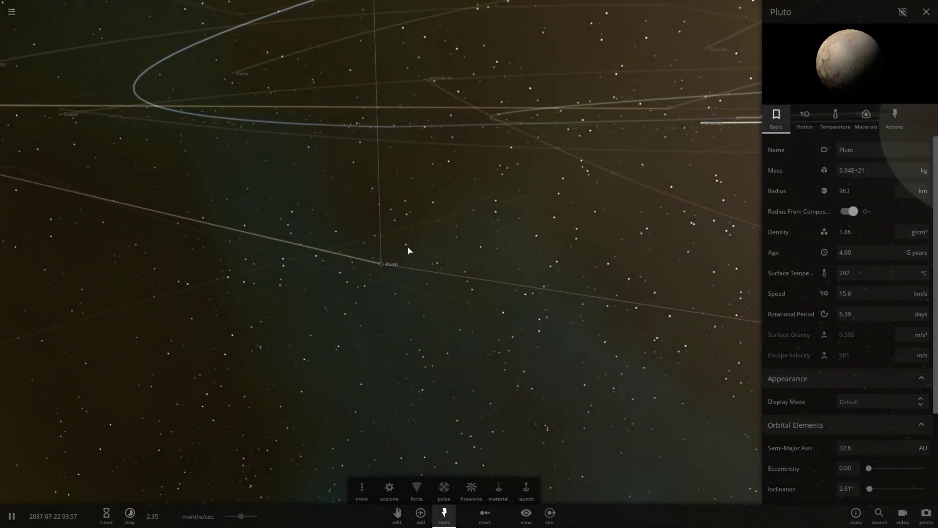
scroll(401, 278, "up", 5)
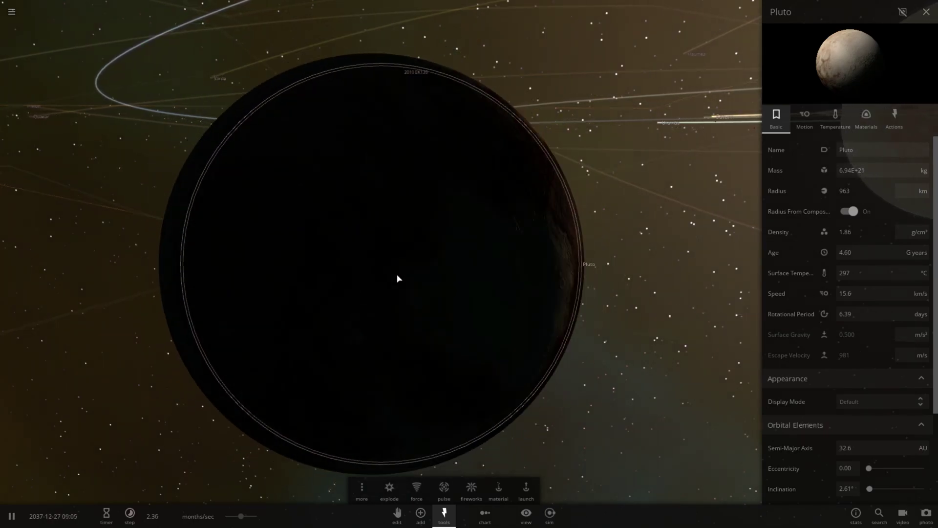
scroll(398, 278, "down", 2)
left_click_drag(372, 279, 557, 320)
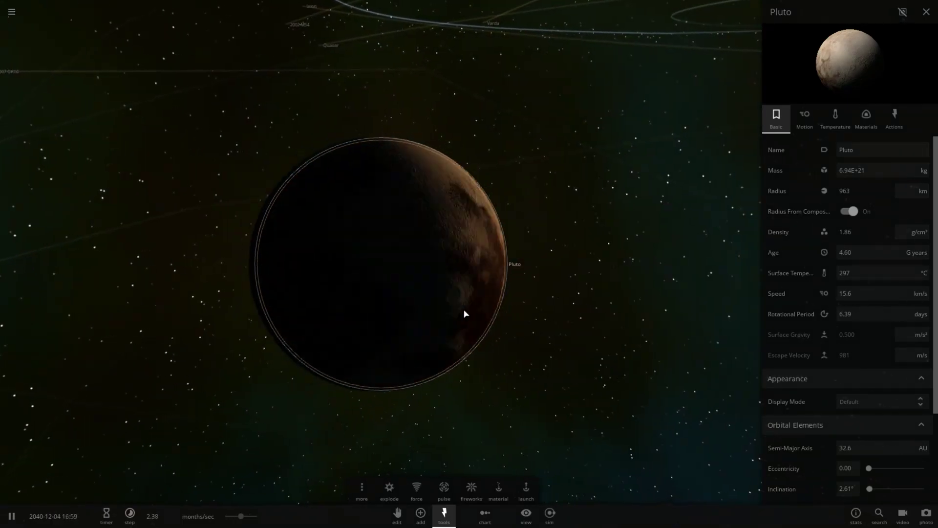
- View Pluto's orbit around Betelgeuse together with the orbits of the other planets and the outer dwarf planets
scroll(465, 308, "down", 5)
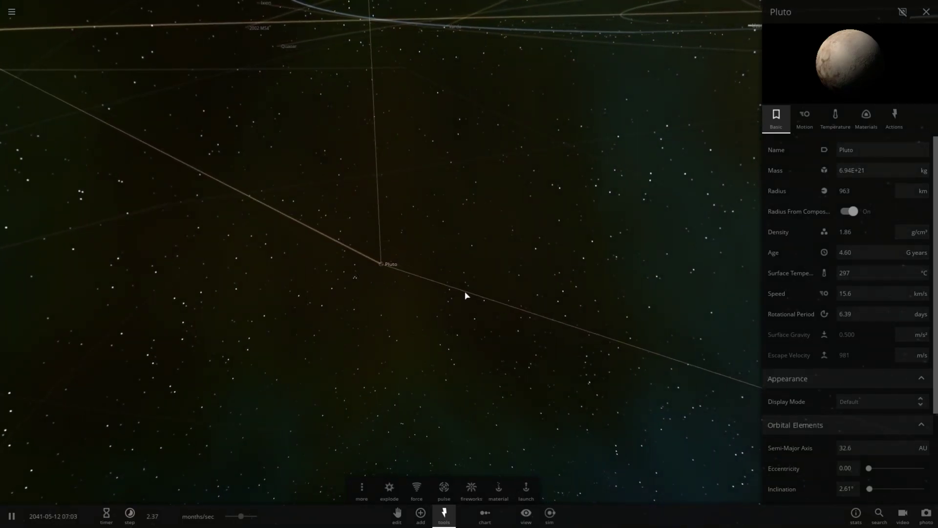
scroll(465, 291, "down", 4)
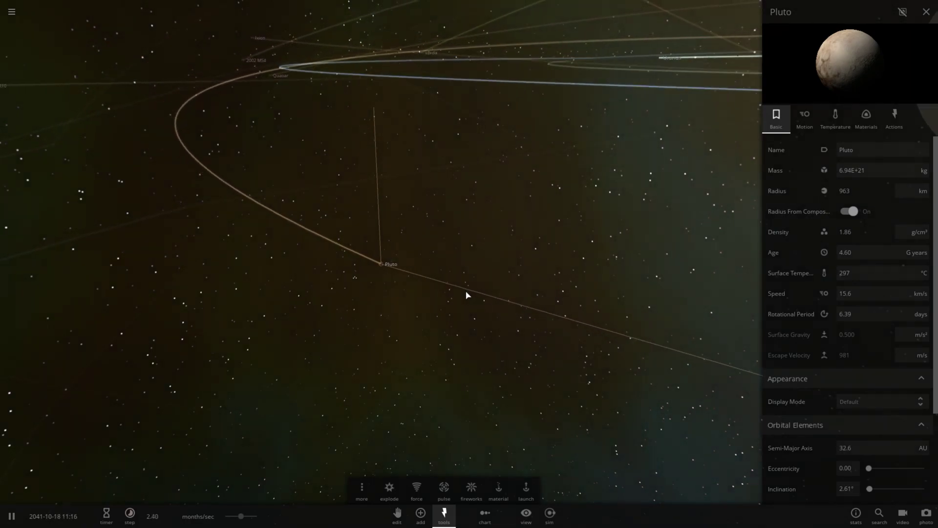
scroll(465, 295, "down", 5)
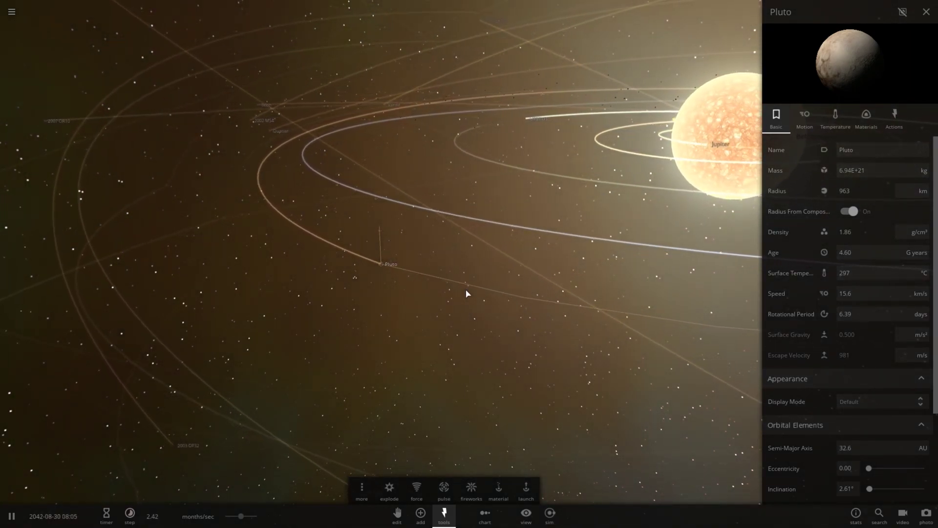
scroll(467, 293, "down", 5)
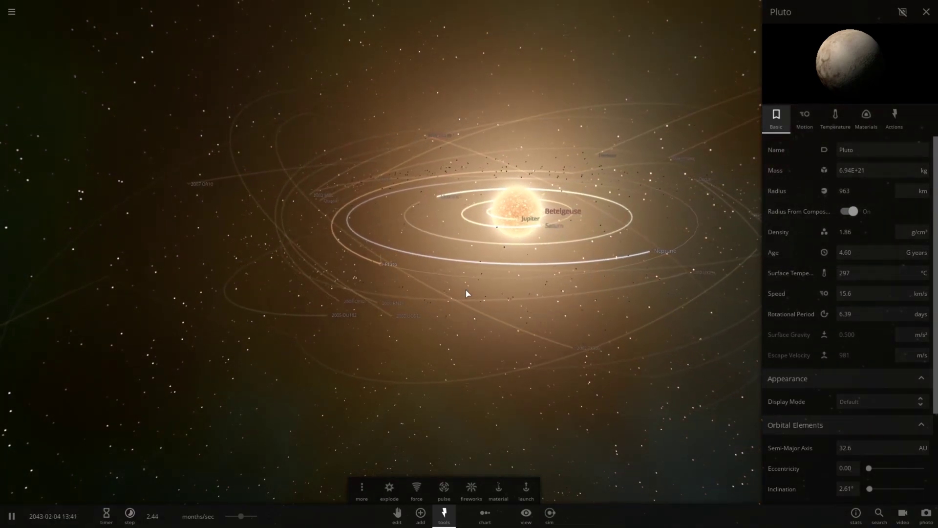
scroll(467, 293, "down", 5)
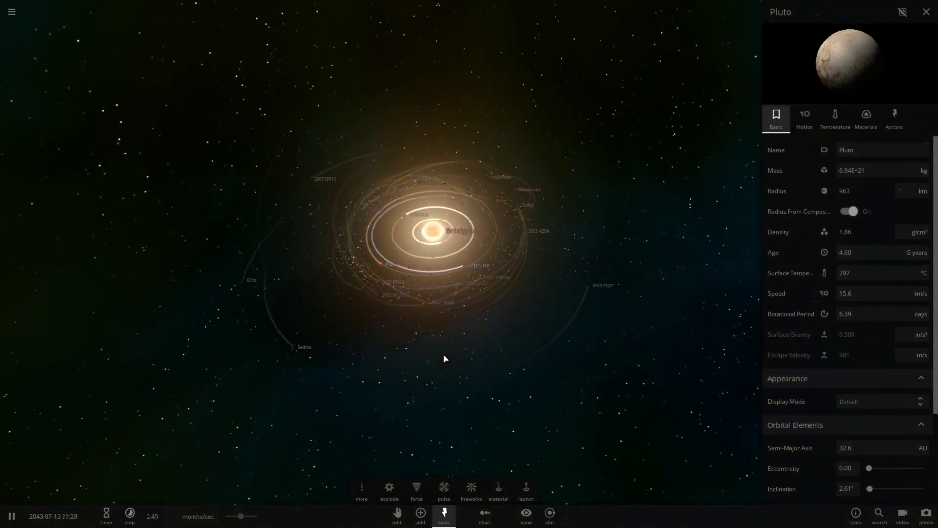
scroll(378, 301, "up", 5)
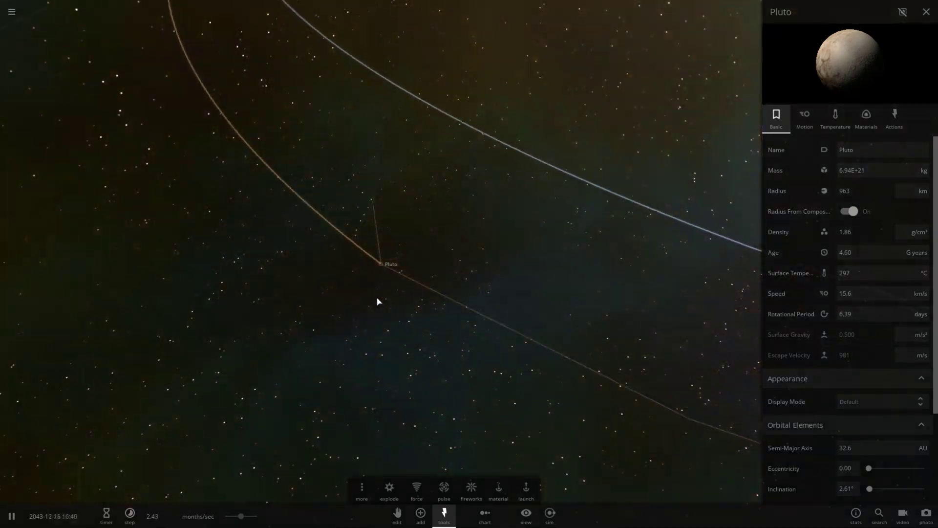
scroll(379, 300, "down", 5)
scroll(378, 301, "down", 2)
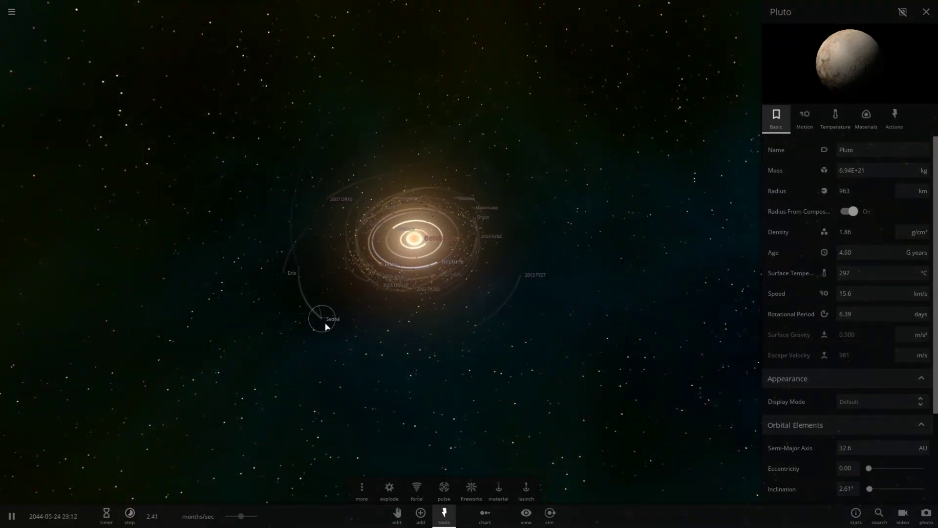
- Focus on Sedna and Eris in turn, and compare their properties and surface temperatures
double_click(326, 323)
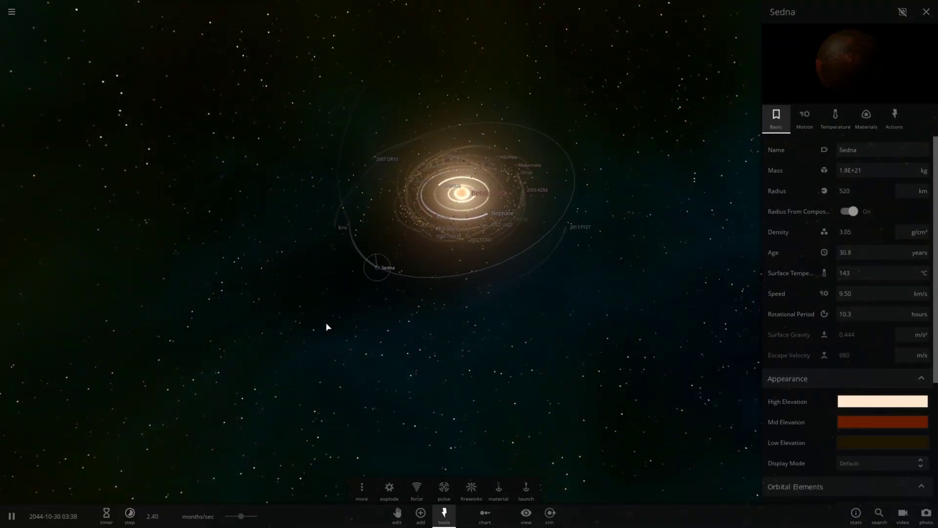
scroll(328, 325, "up", 3)
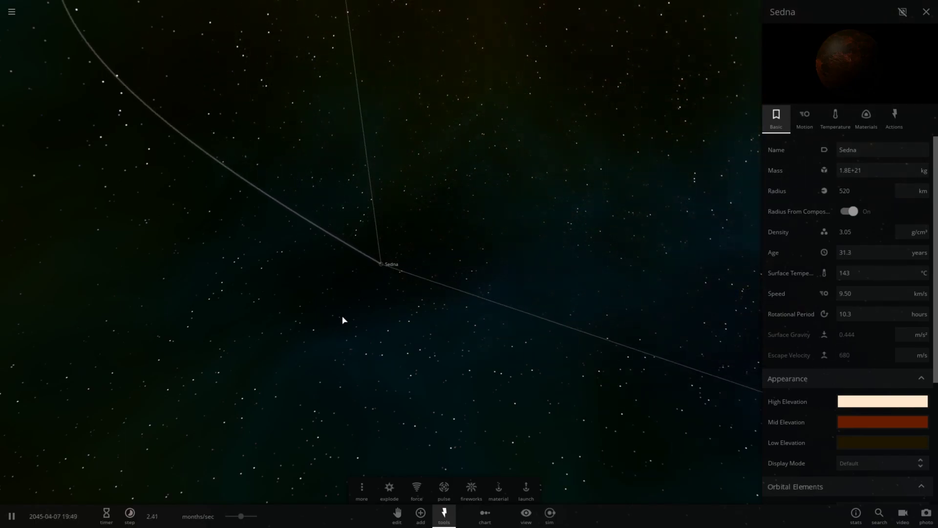
scroll(347, 319, "down", 4)
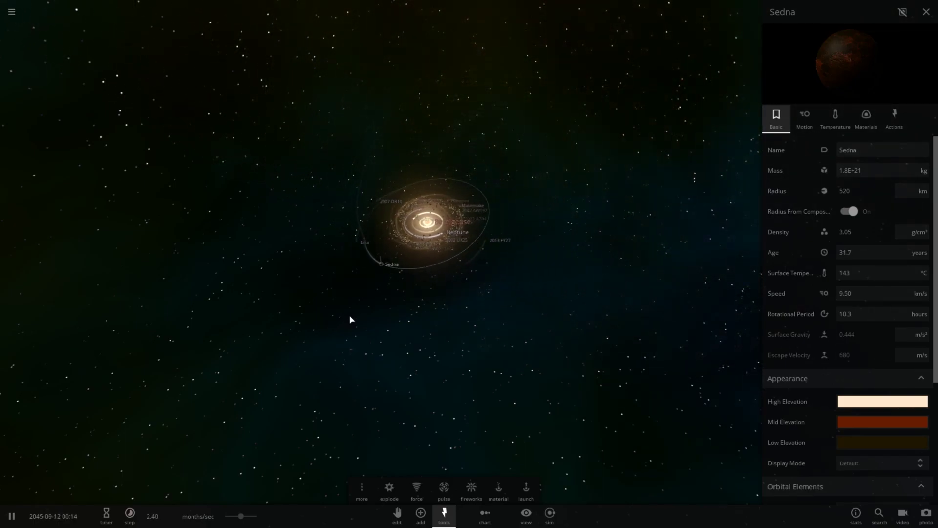
double_click(361, 251)
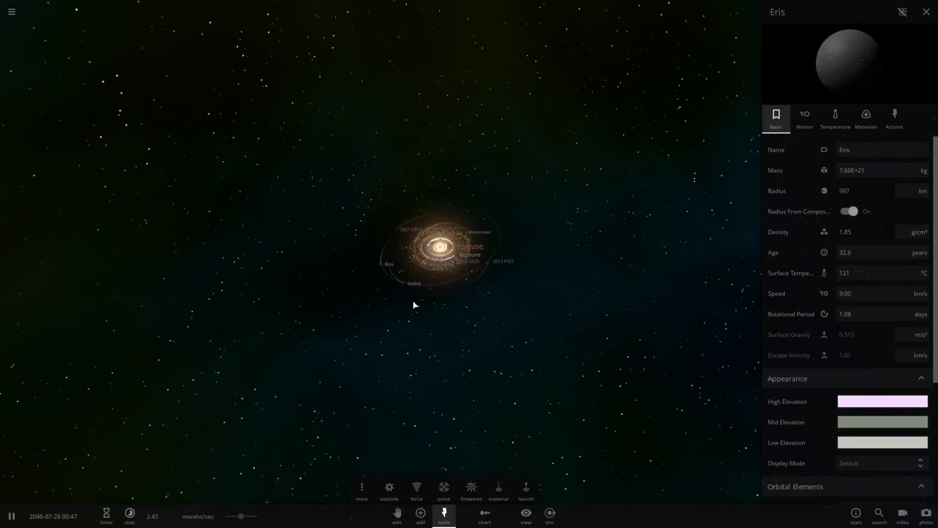
left_click(404, 289)
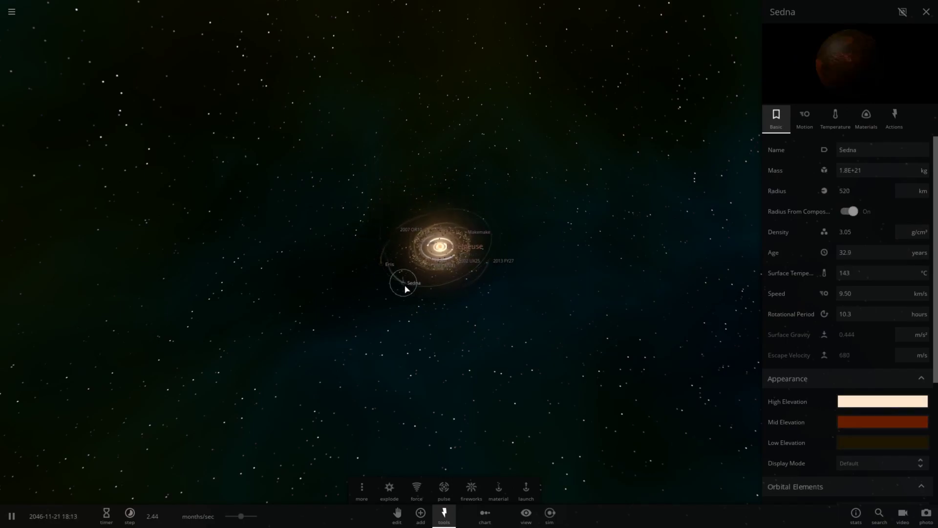
- Select Eris and examine its surface up close on both the dark side and the side facing Betelgeuse
left_click(382, 269)
scroll(382, 271, "up", 5)
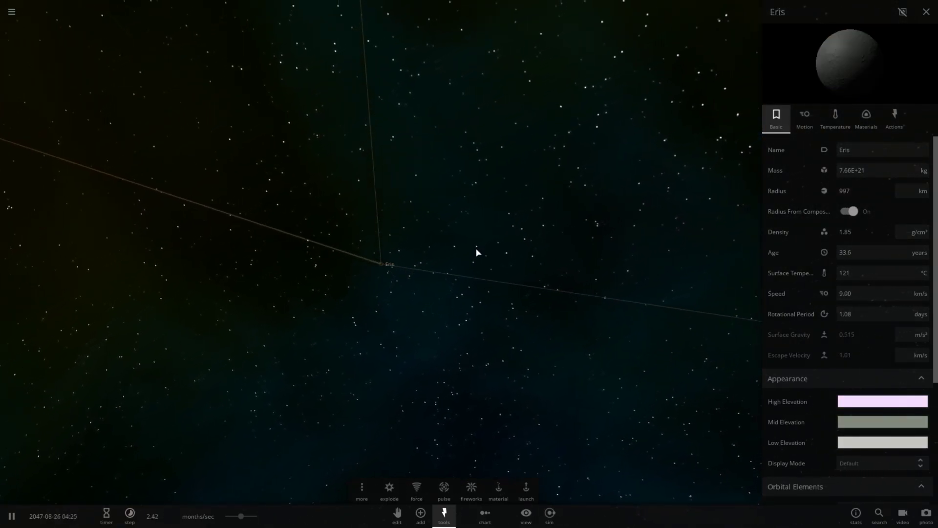
scroll(480, 251, "up", 5)
left_click_drag(484, 252, 537, 234)
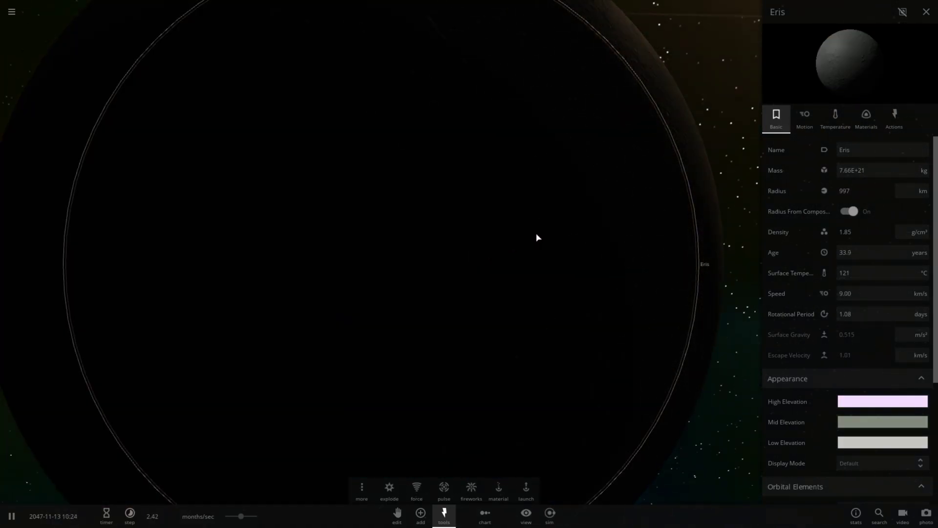
scroll(537, 234, "down", 4)
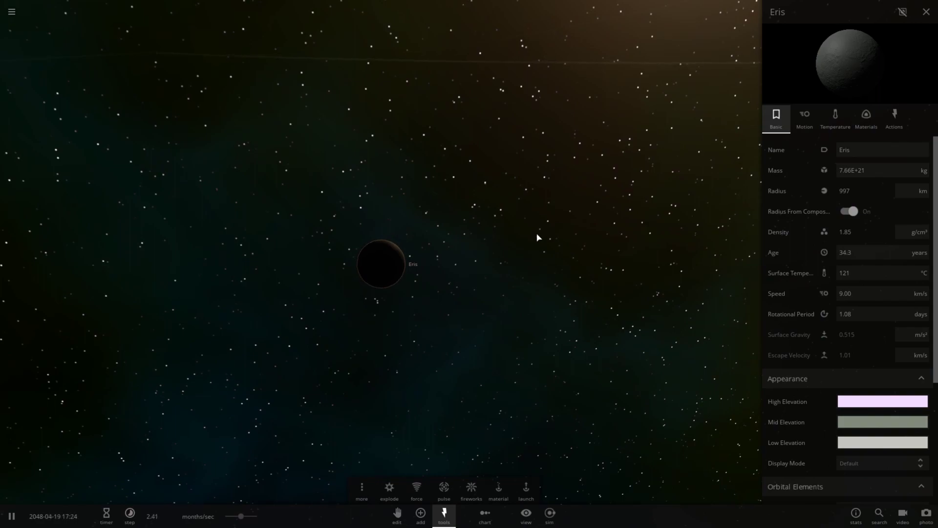
scroll(537, 238, "down", 5)
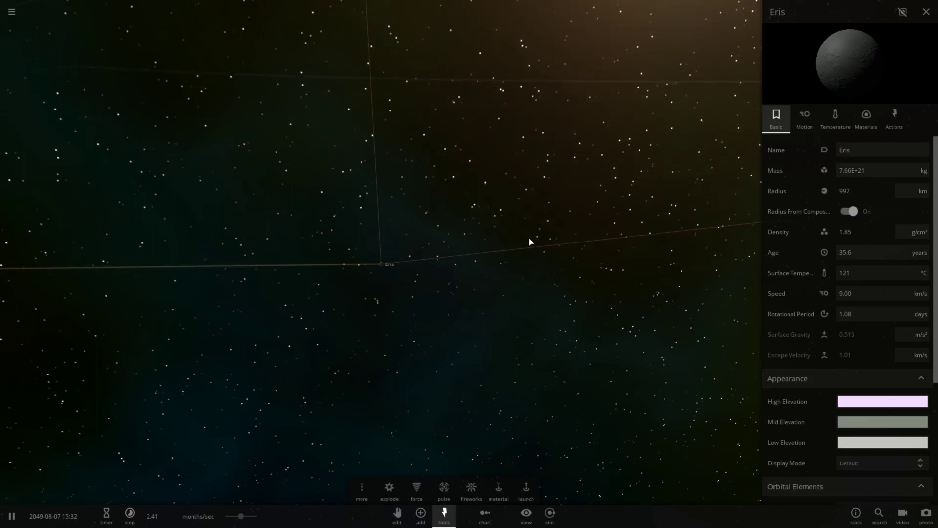
scroll(530, 242, "up", 5)
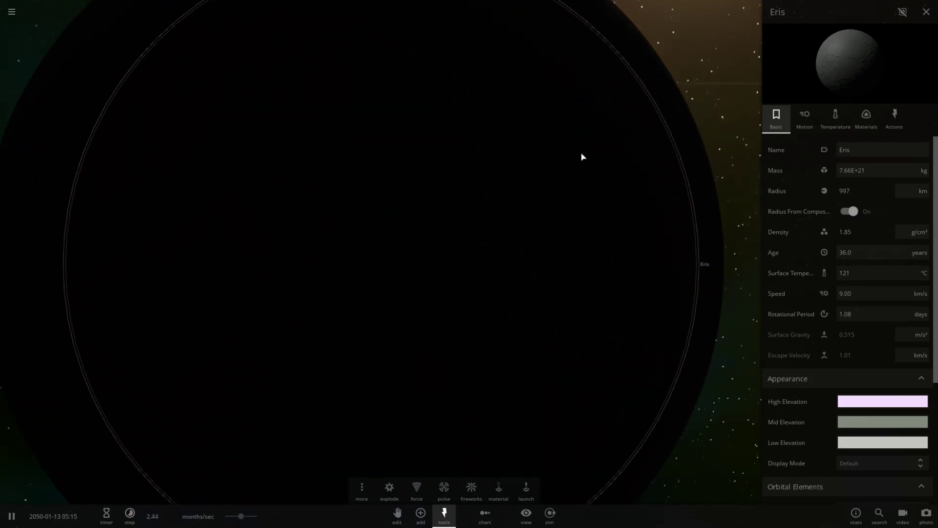
left_click_drag(582, 153, 539, 156)
scroll(521, 169, "down", 3)
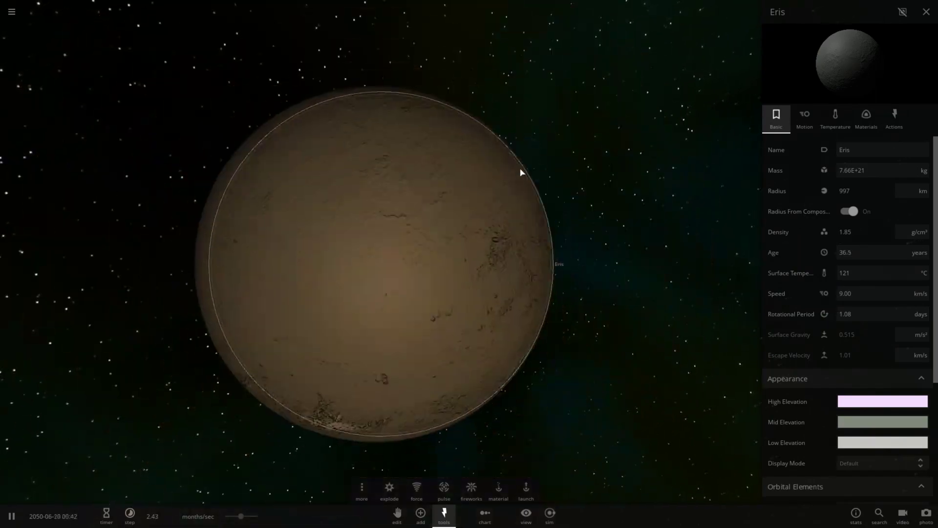
scroll(521, 172, "down", 5)
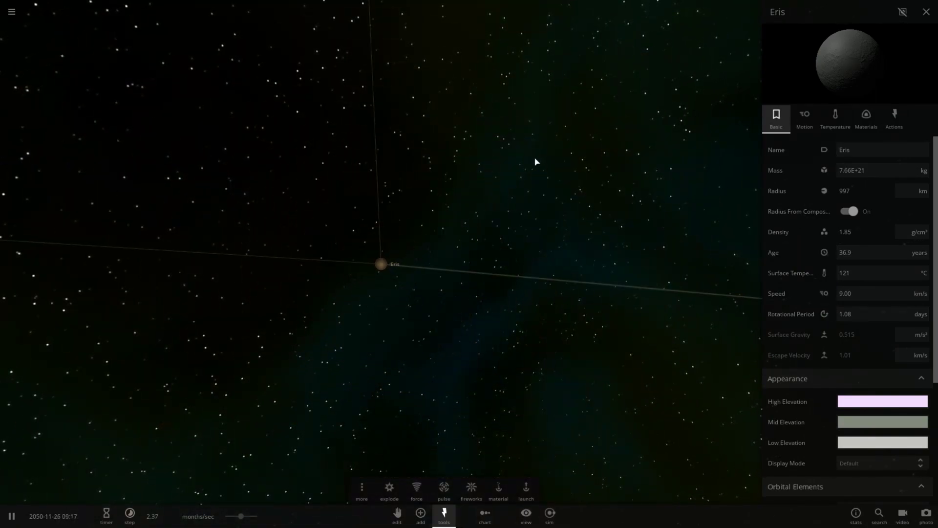
- Inspect Eris's material composition and view its position relative to the whole system from the side
left_click(866, 120)
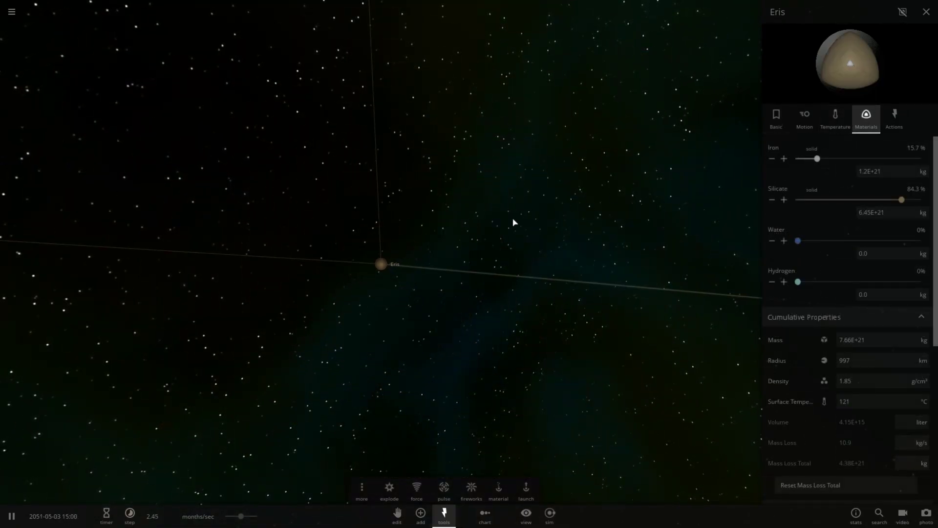
left_click_drag(461, 232, 607, 218)
scroll(609, 214, "down", 3)
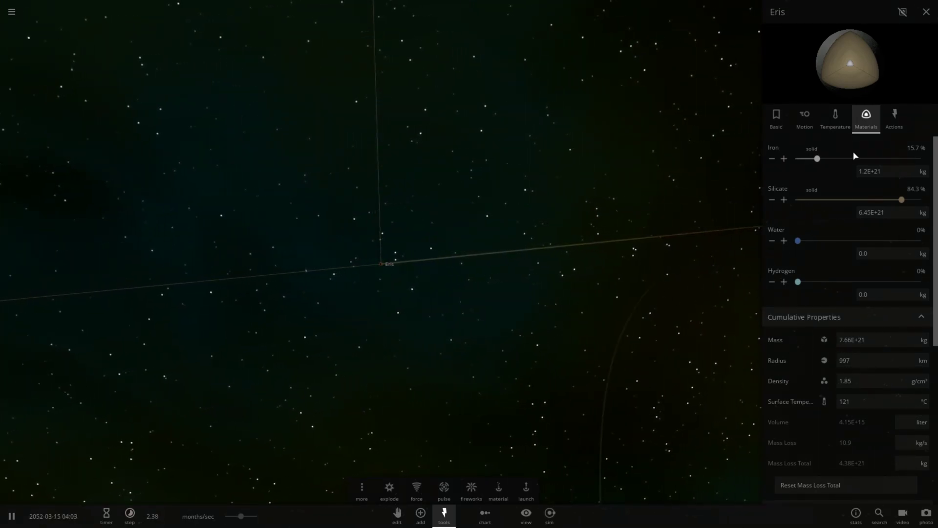
scroll(496, 242, "down", 5)
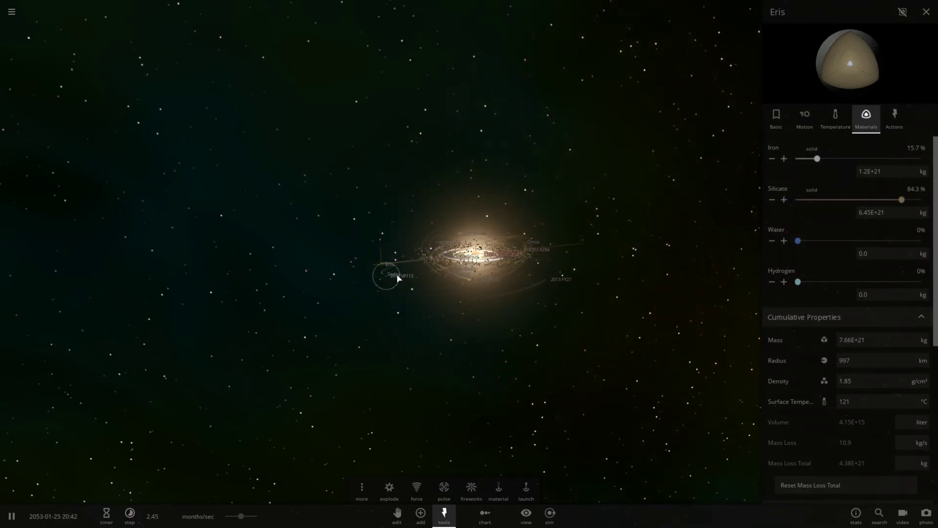
- Check the material composition of 2012 VP113 and of Sedna
left_click(398, 276)
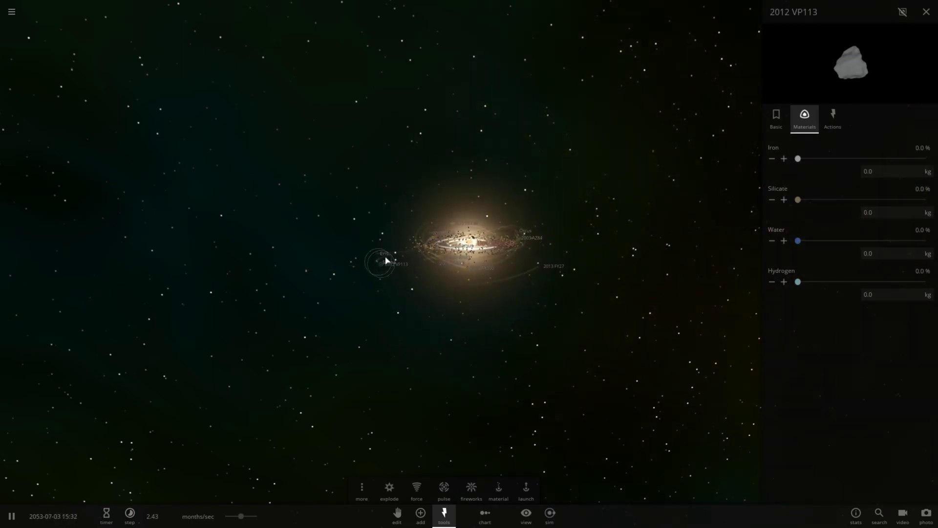
left_click(380, 266)
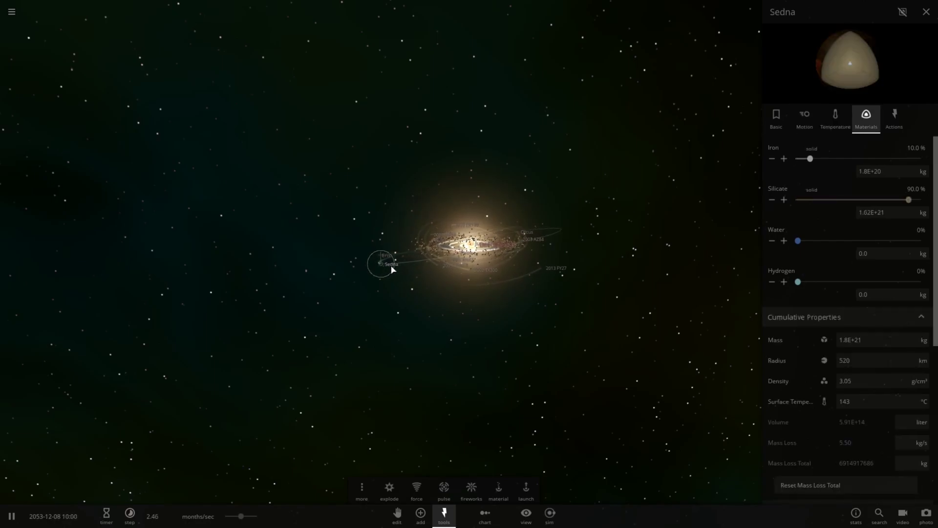
scroll(391, 269, "down", 3)
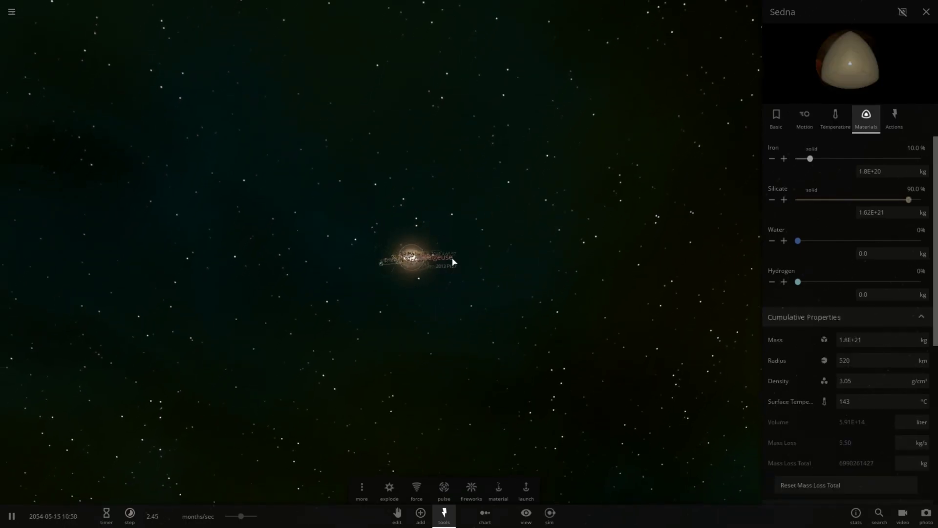
- View all the orbits around Betelgeuse from above, and inspect Pluto's material composition
scroll(388, 296, "up", 5)
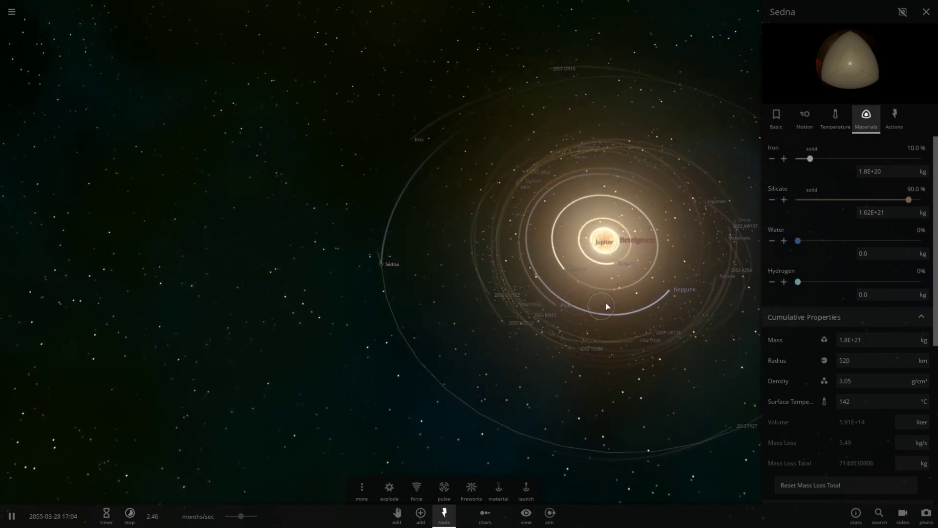
key("d")
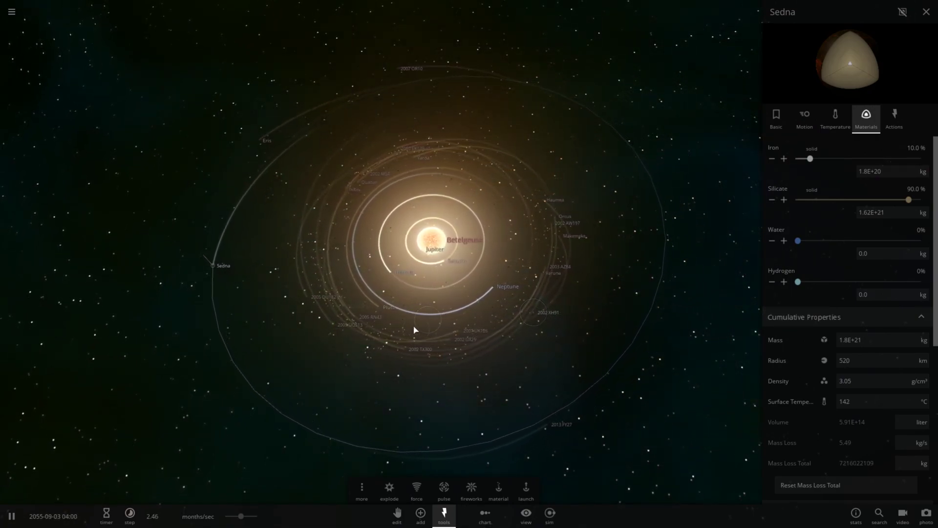
left_click(385, 312)
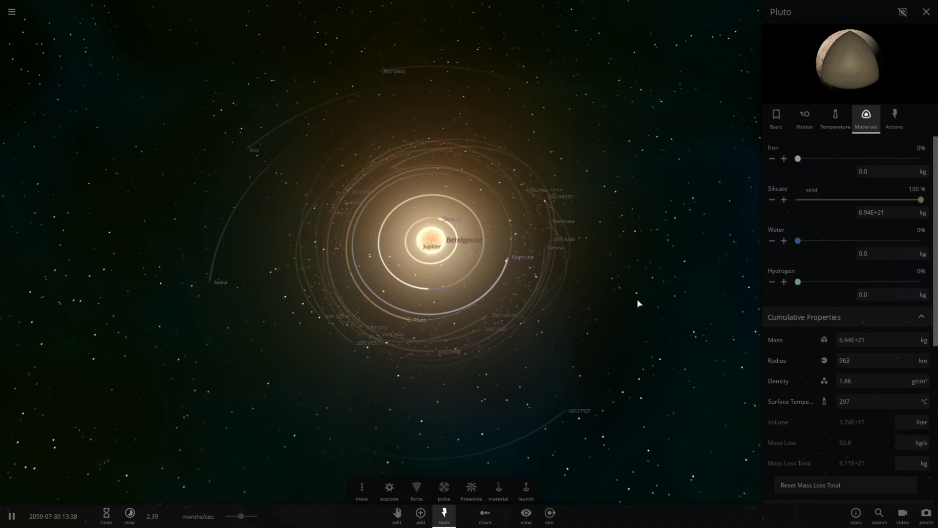
- Add another Pluto in orbit around Betelgeuse, far outside the orbits of the existing dwarf planets
scroll(635, 301, "down", 5)
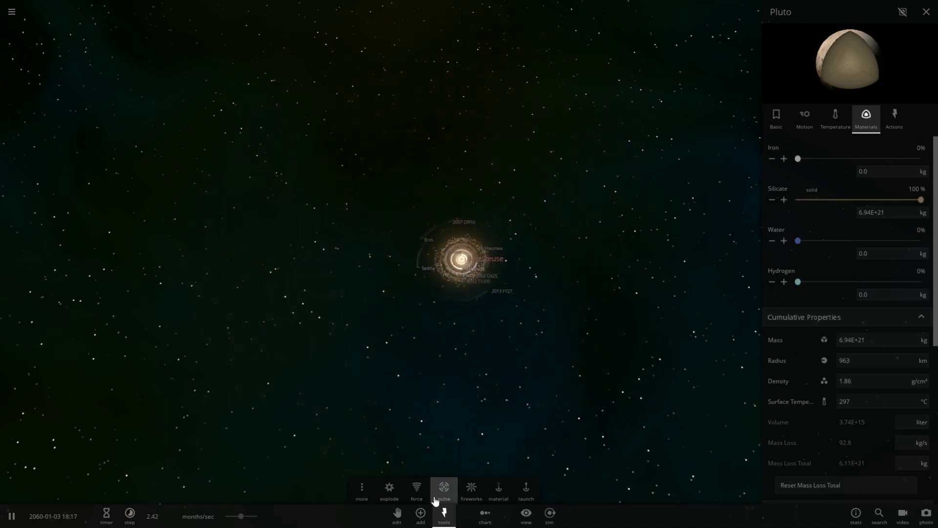
left_click(420, 513)
left_click(195, 385)
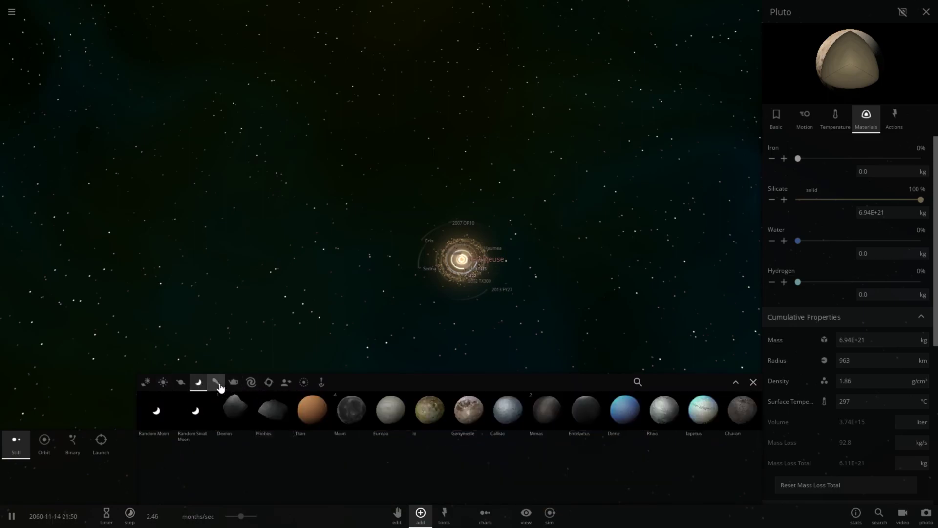
left_click(216, 383)
left_click(195, 409)
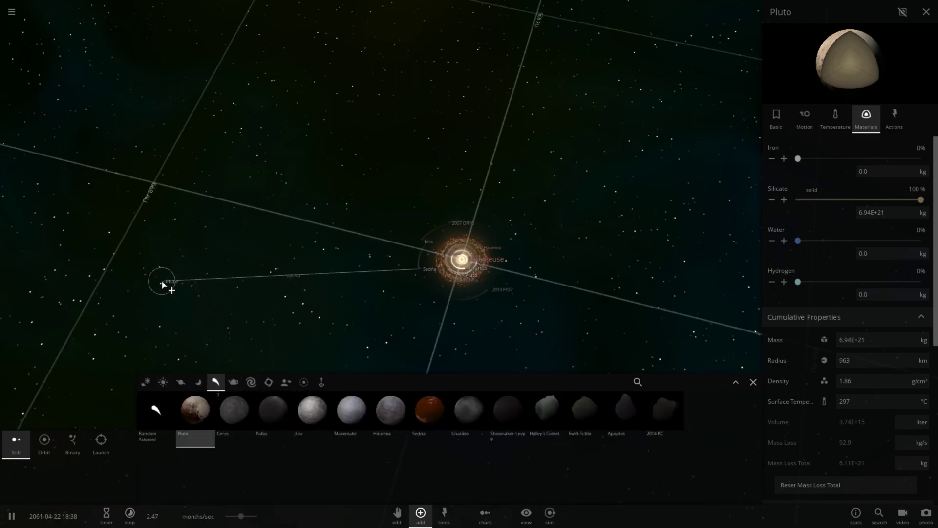
left_click(44, 440)
left_click(124, 253)
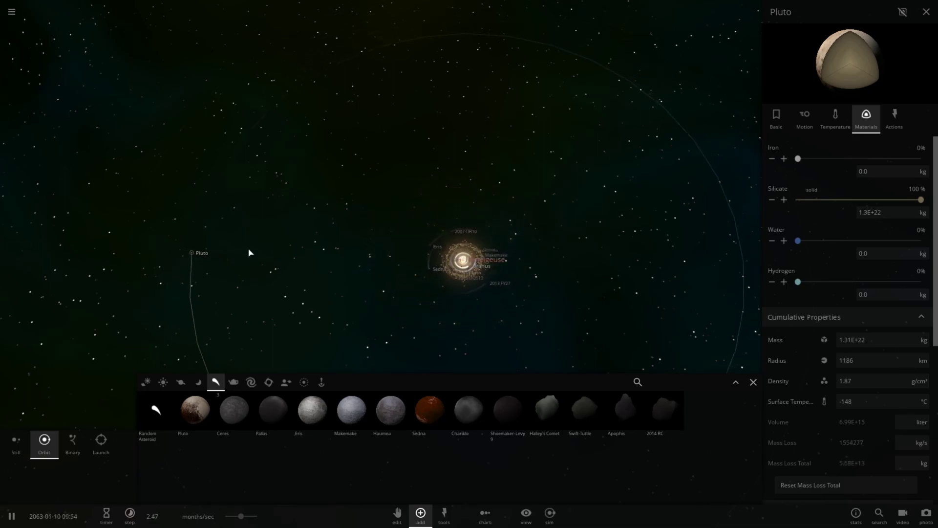
- Focus on the newly added distant Pluto and delete it from the simulation
double_click(201, 255)
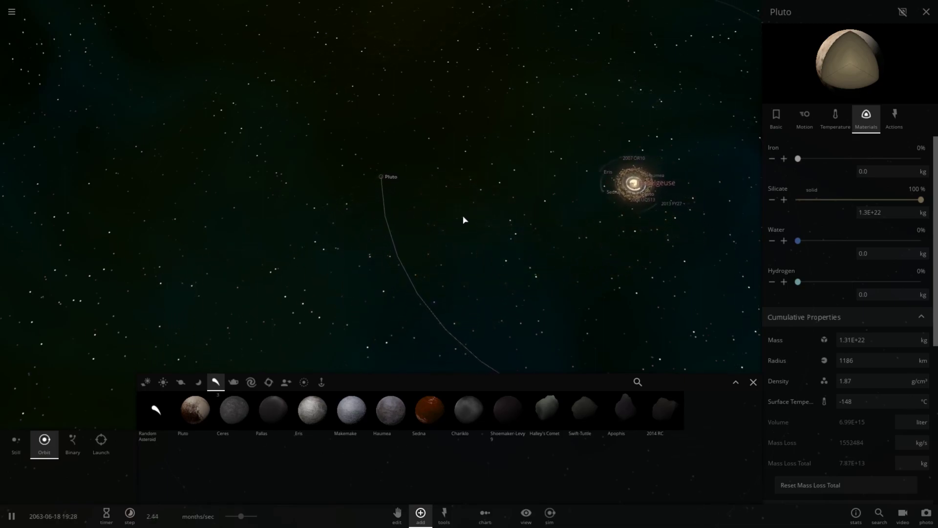
key("Delete")
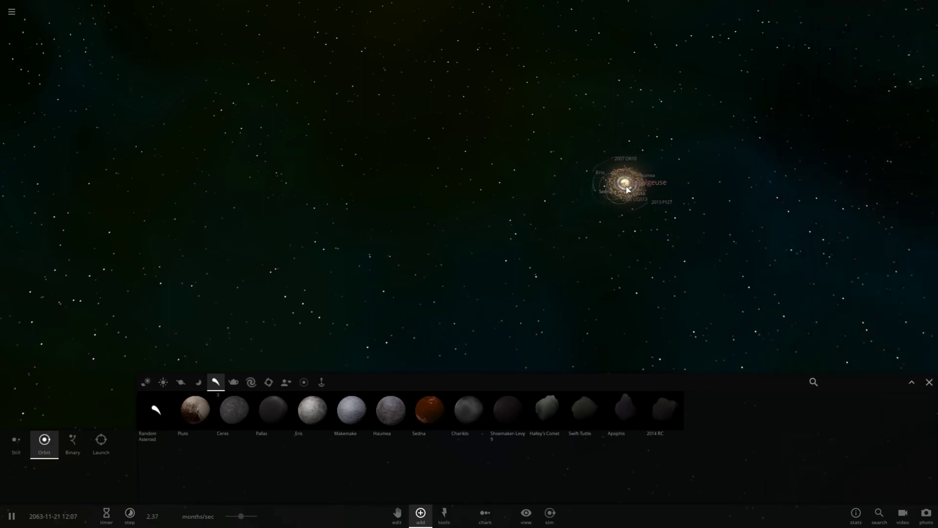
- Bring the view back to the inner system and select Betelgeuse
double_click(626, 185)
scroll(503, 187, "up", 3)
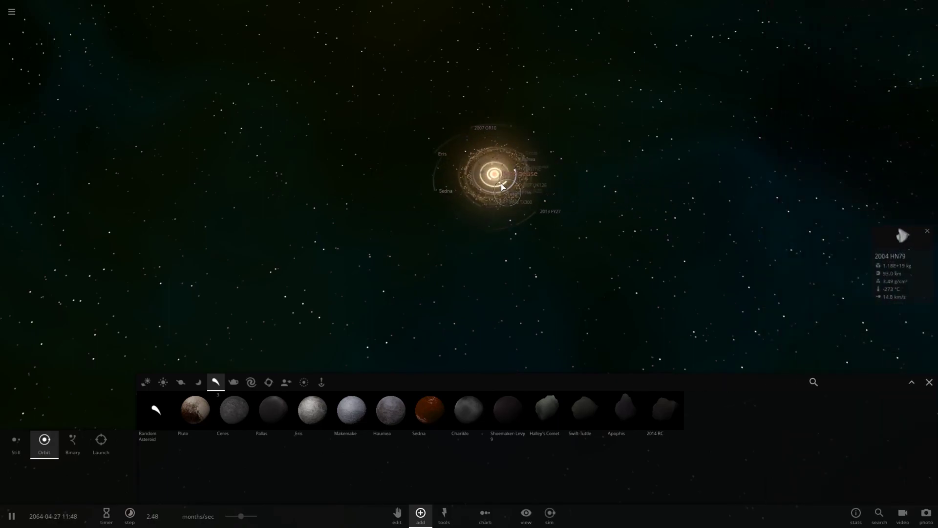
left_click(502, 185)
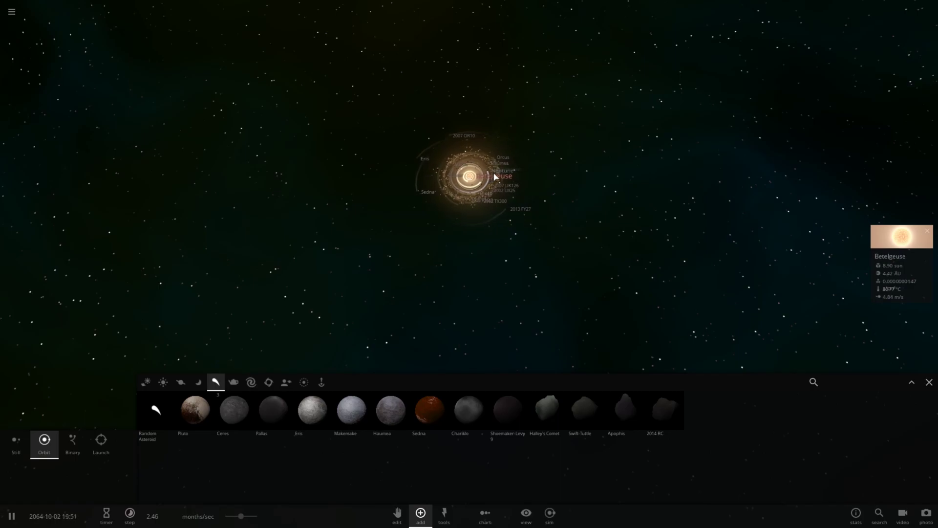